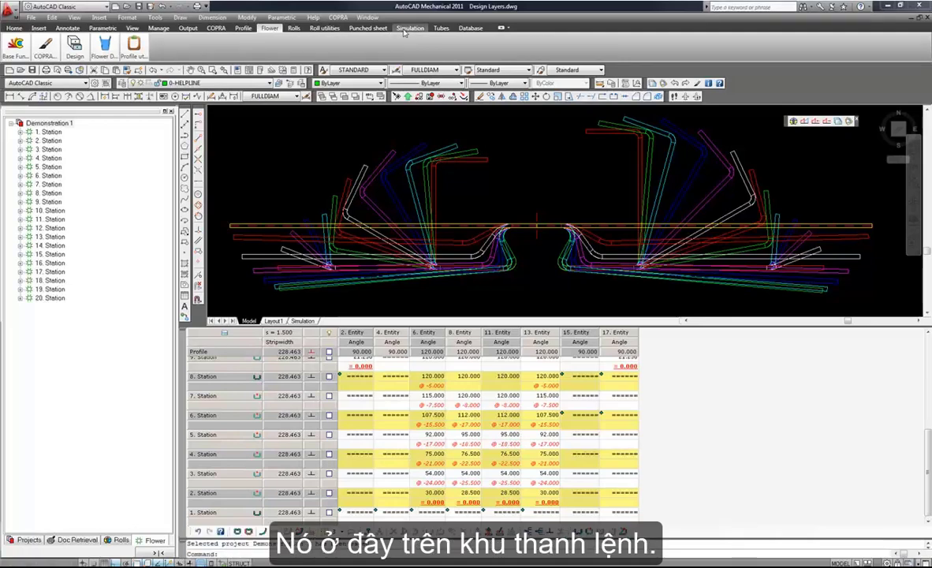
# Start the simulation of strains and select all stations for the calculation.
pyautogui.click(410, 28)
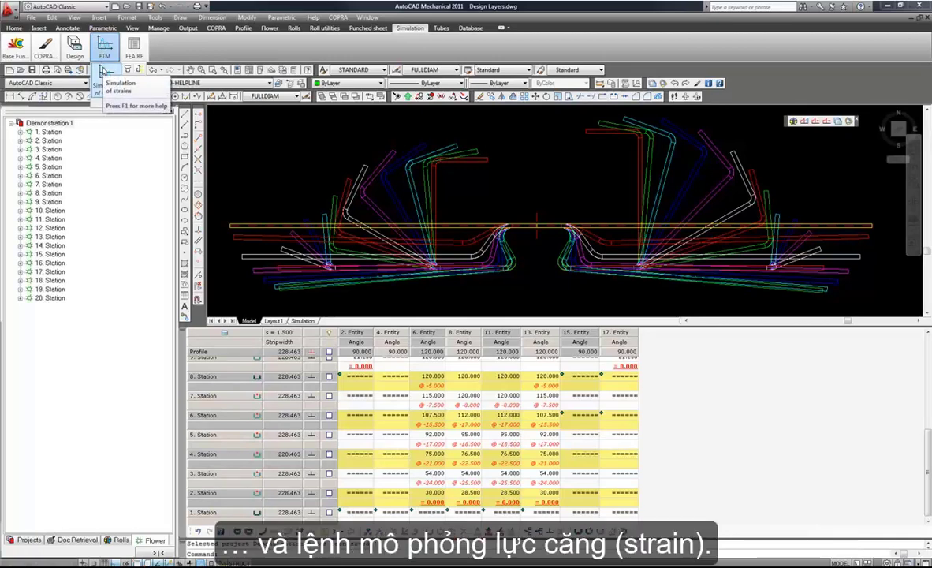
pyautogui.click(103, 73)
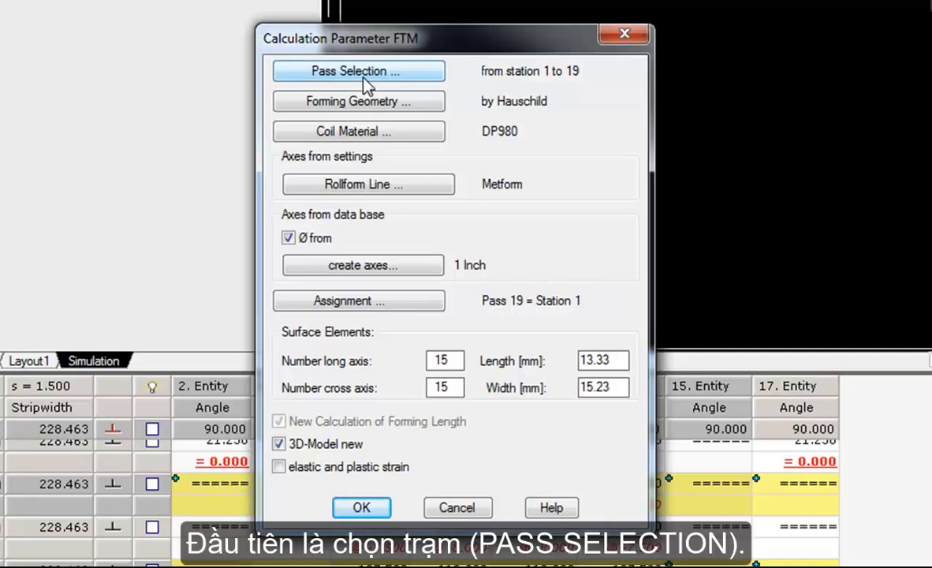
pyautogui.click(364, 79)
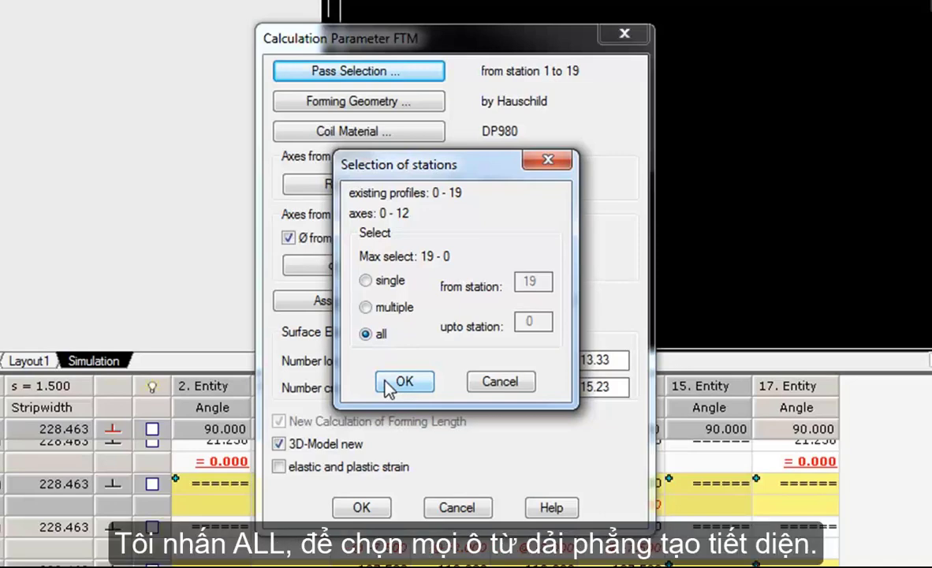
pyautogui.click(402, 382)
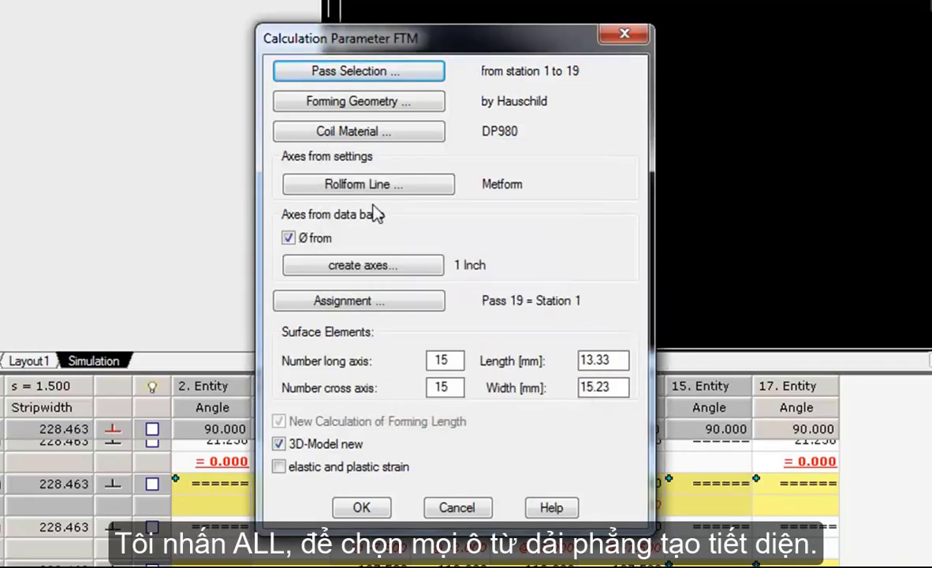
# Set the forming geometry to Hauschild's Statement with an exponent of 2.5.
pyautogui.click(355, 110)
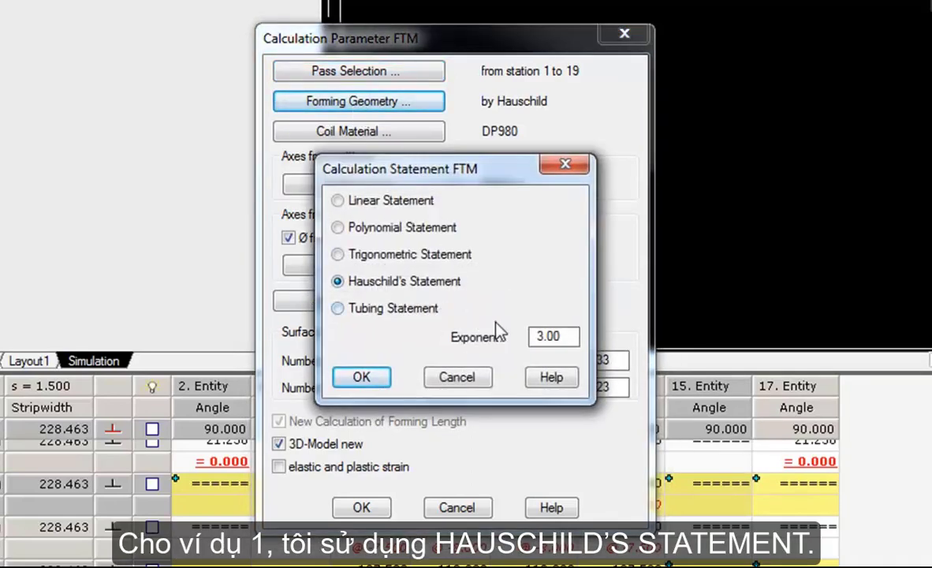
pyautogui.moveTo(565, 339); pyautogui.dragTo(465, 316)
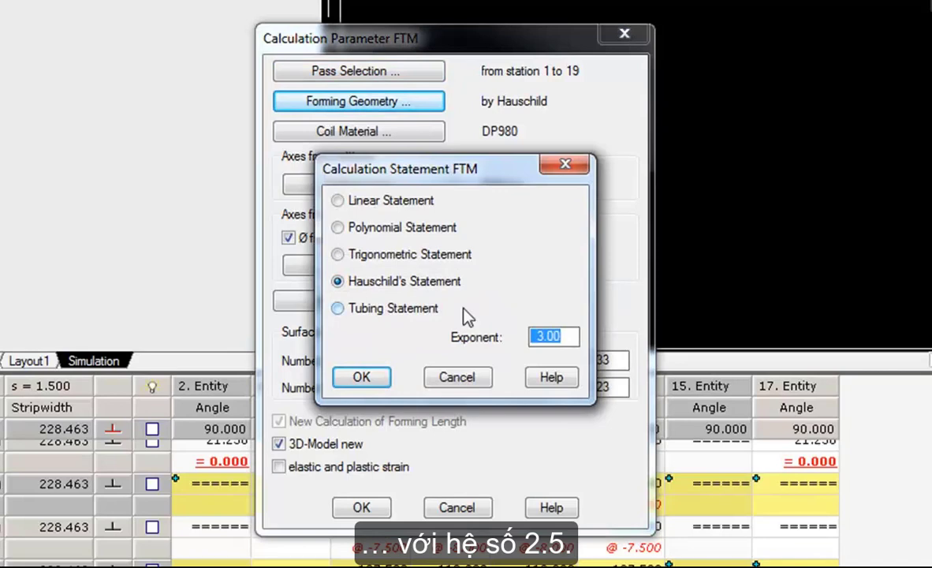
pyautogui.write('2.5')
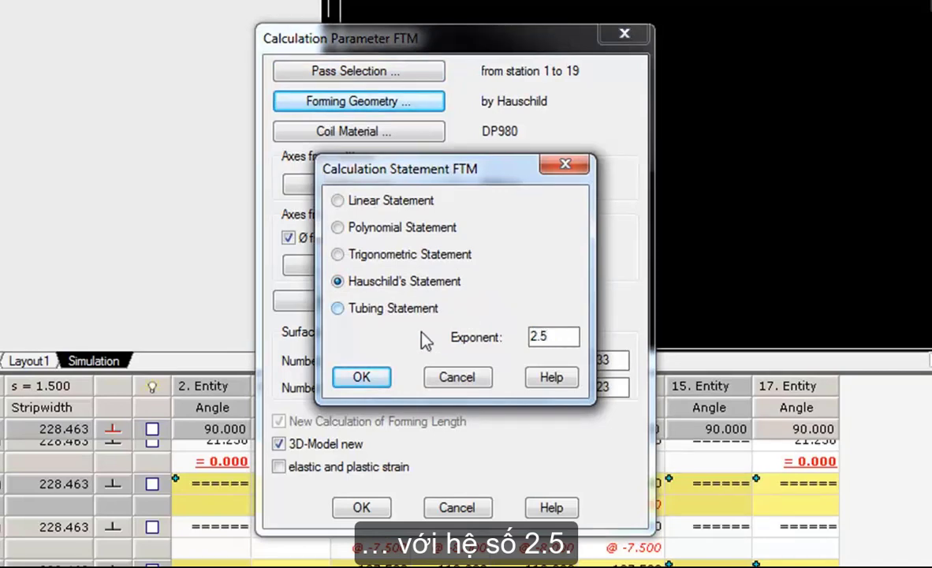
pyautogui.click(361, 376)
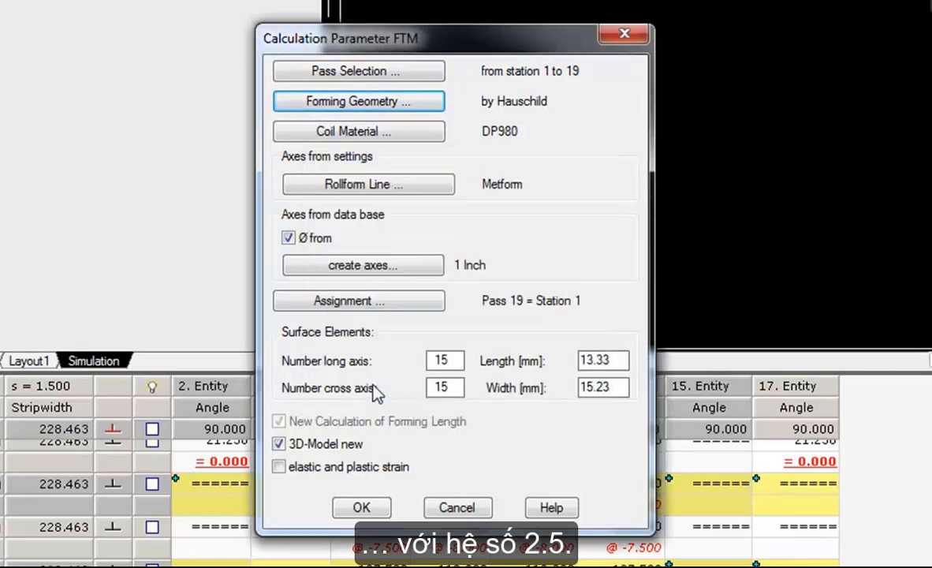
# Choose DX51 D as the coil material for the strain calculation.
pyautogui.click(403, 133)
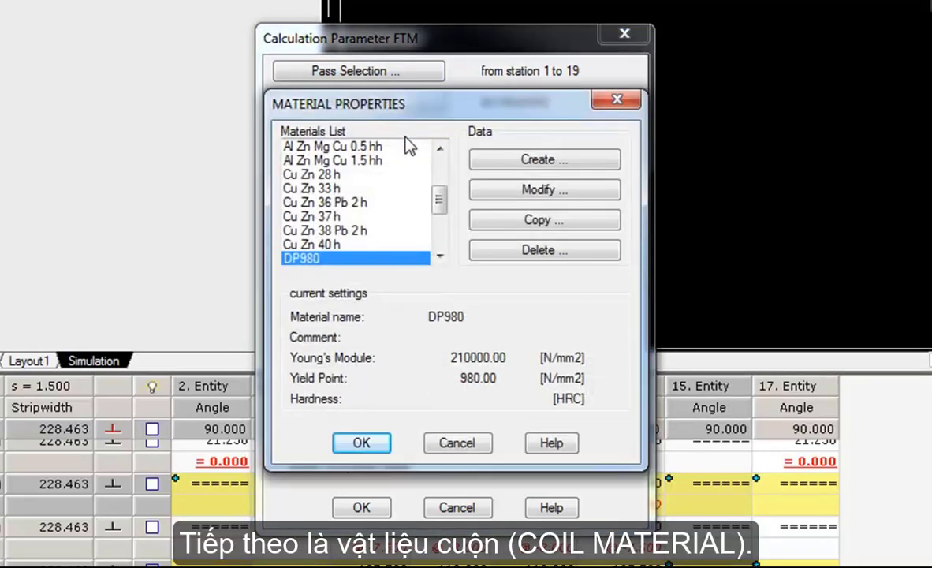
pyautogui.click(438, 252)
pyautogui.click(437, 252)
pyautogui.click(438, 253)
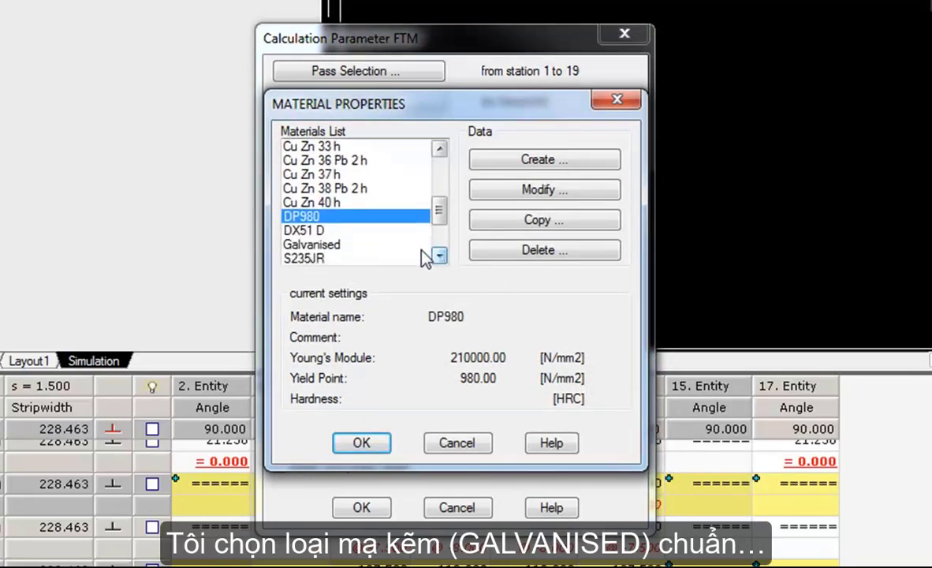
pyautogui.click(354, 230)
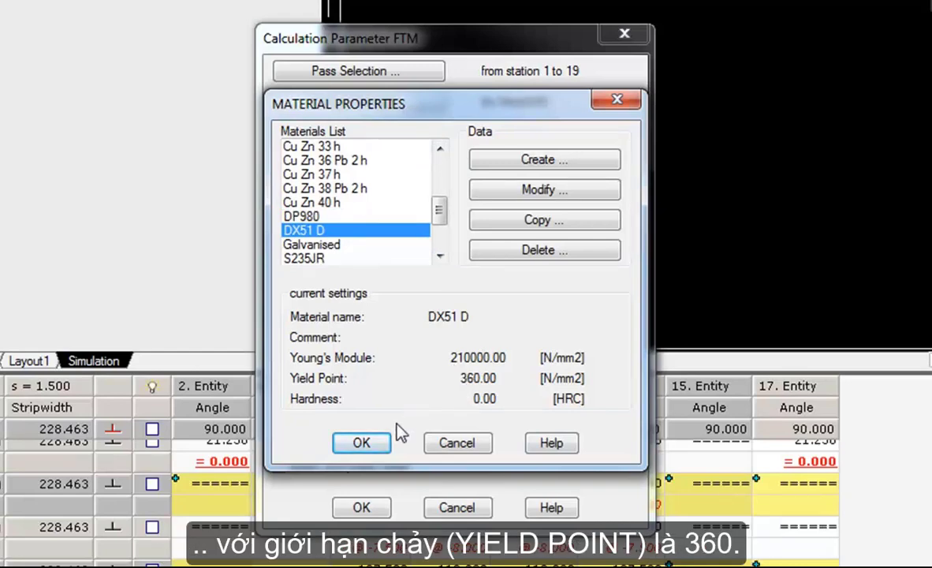
pyautogui.click(384, 446)
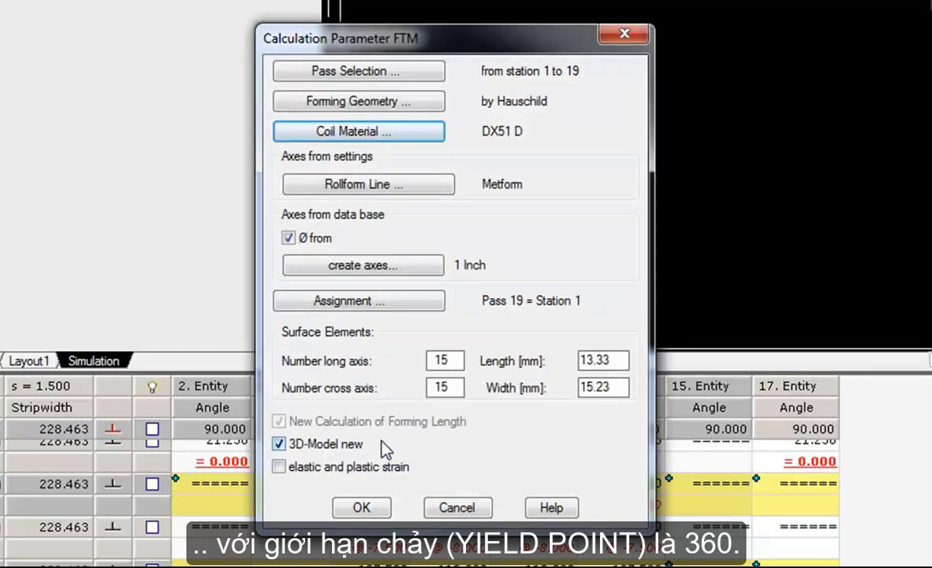
# Select the data M Video machine for the rollform line.
pyautogui.click(401, 183)
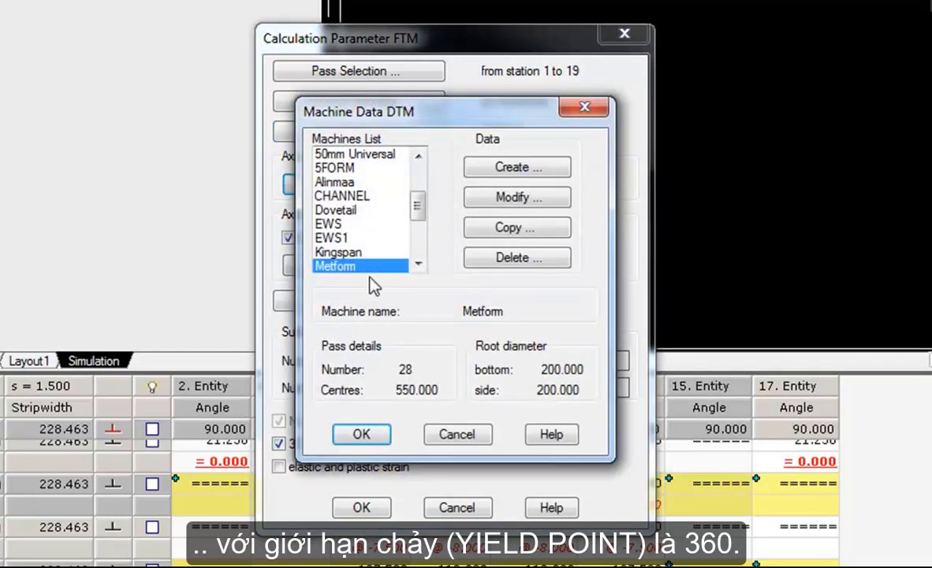
pyautogui.moveTo(420, 208); pyautogui.dragTo(424, 272)
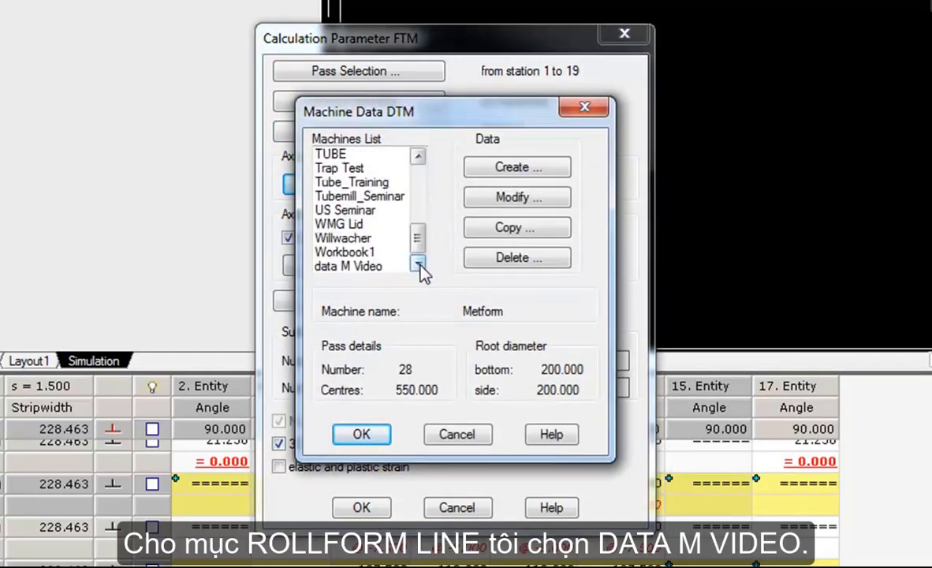
pyautogui.click(385, 268)
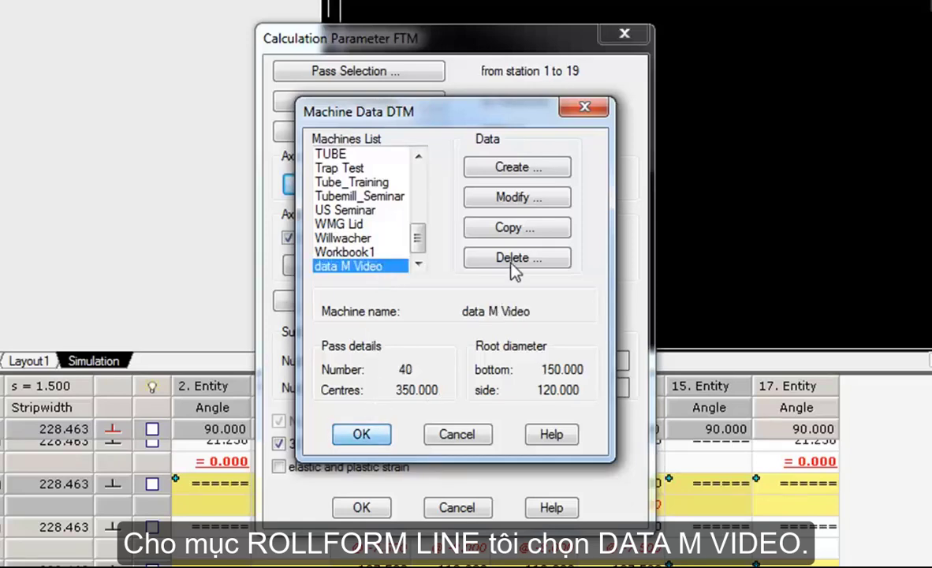
# Modify the data M Video machine to a constant station distance of 280 and 20 stations, and accept it as the rollform line.
pyautogui.click(473, 198)
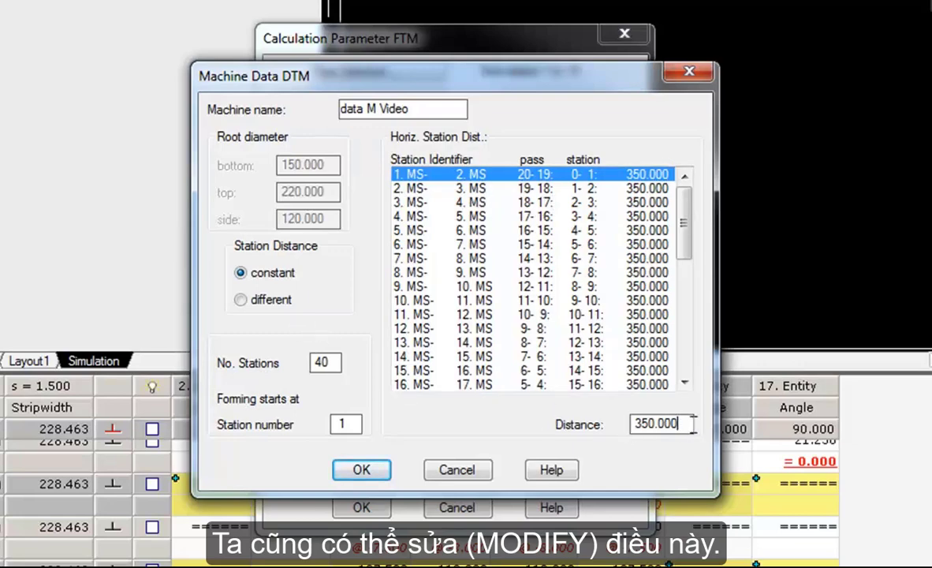
pyautogui.moveTo(694, 426); pyautogui.dragTo(589, 429)
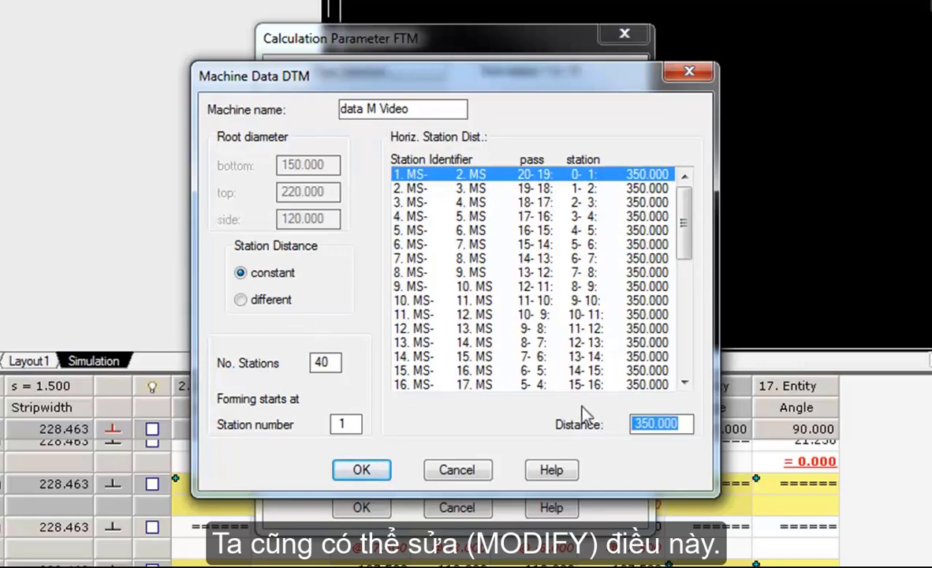
pyautogui.write('280')
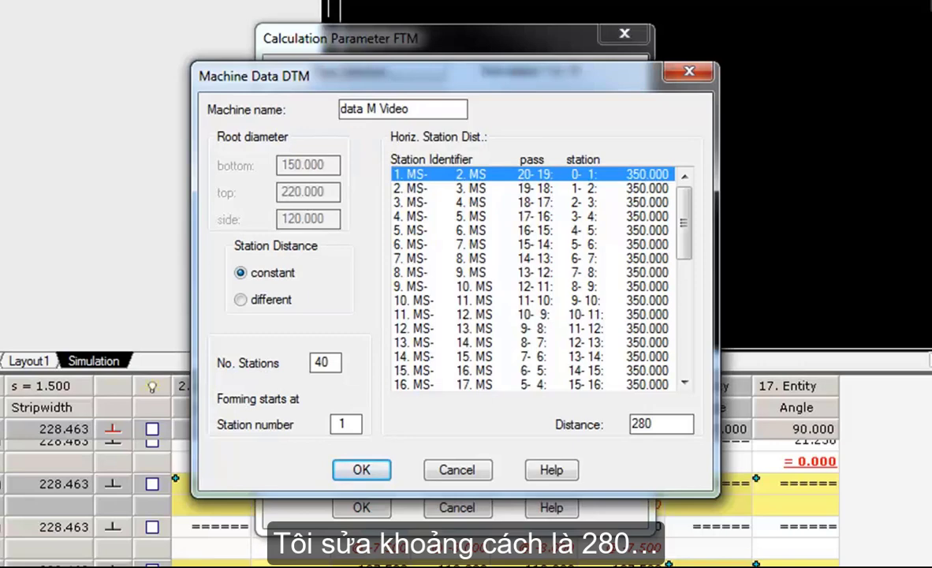
pyautogui.press('Tab')
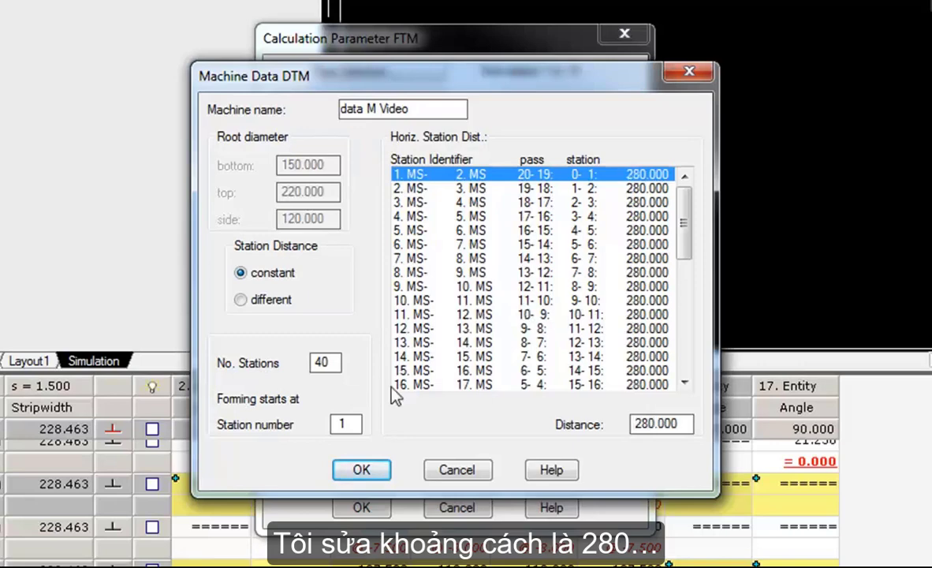
pyautogui.moveTo(334, 364); pyautogui.dragTo(313, 365)
pyautogui.write('20')
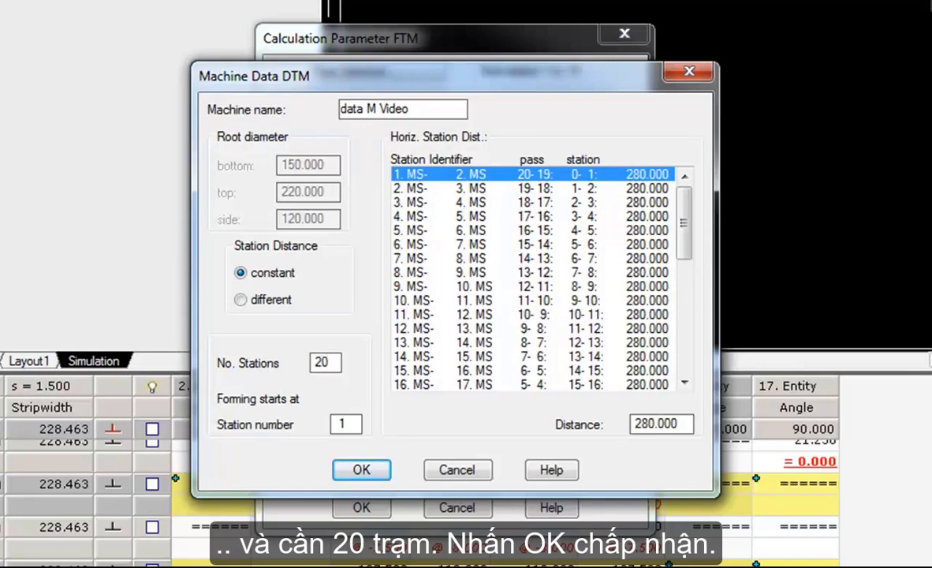
pyautogui.click(383, 478)
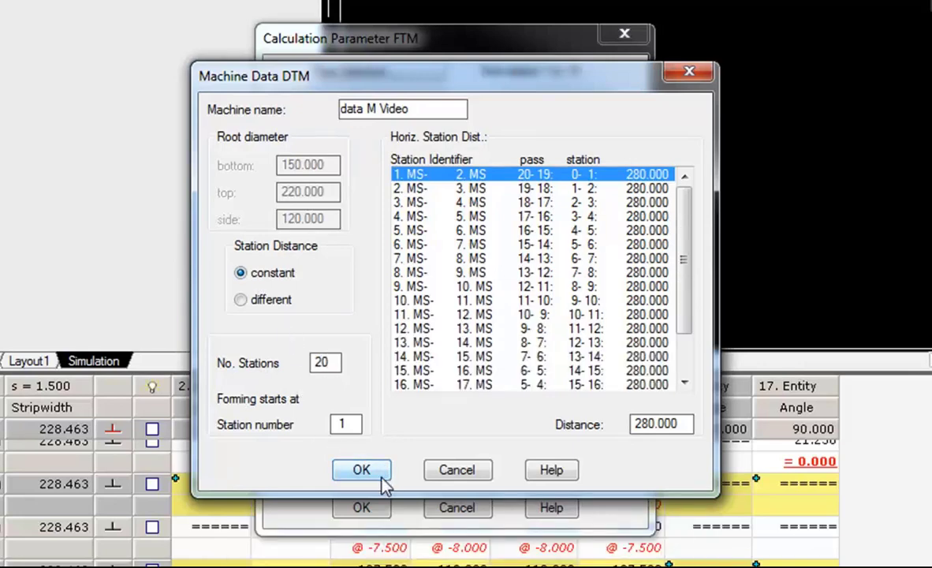
pyautogui.click(382, 480)
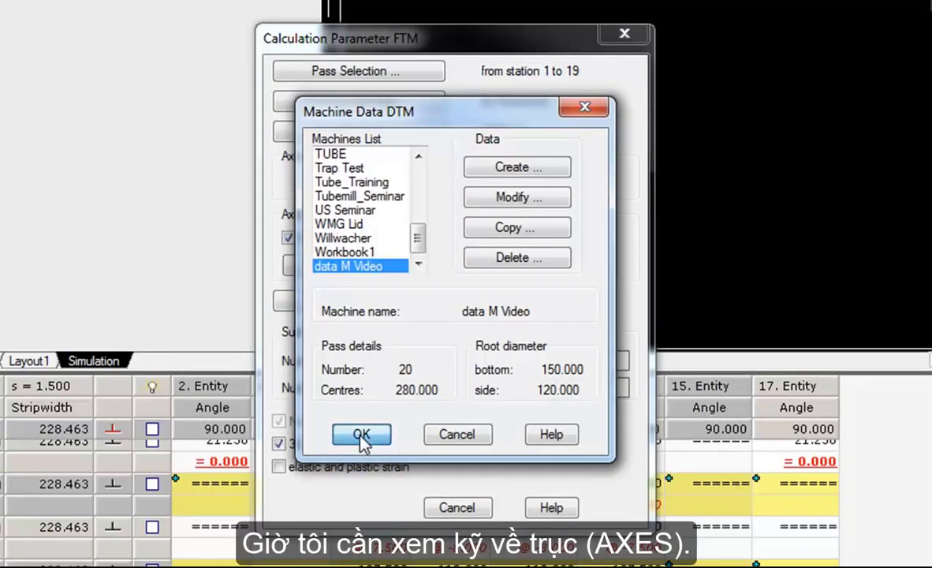
pyautogui.click(361, 436)
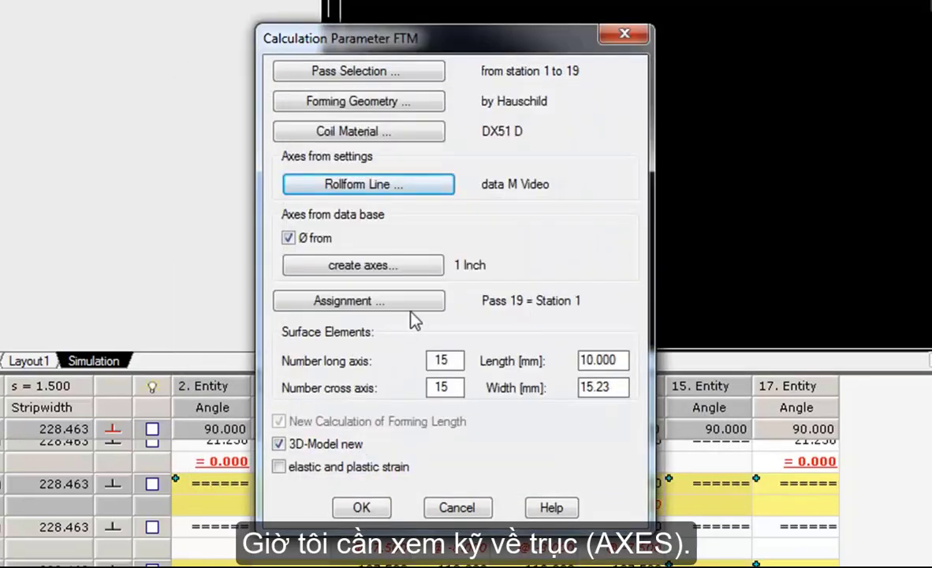
# Turn off taking diameters from the axes database and check the bottom, top and side root diameters in the rollform line's machine data.
pyautogui.click(288, 239)
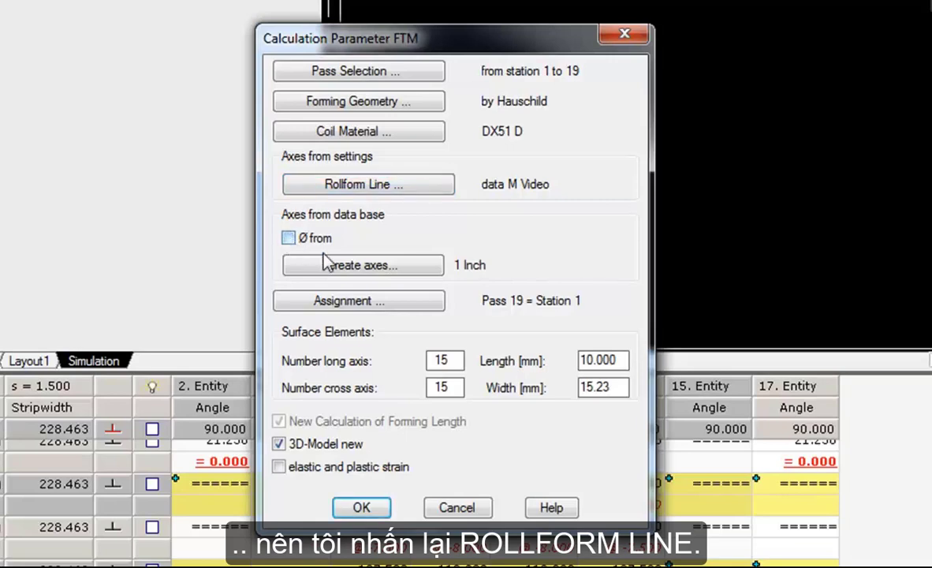
pyautogui.click(402, 188)
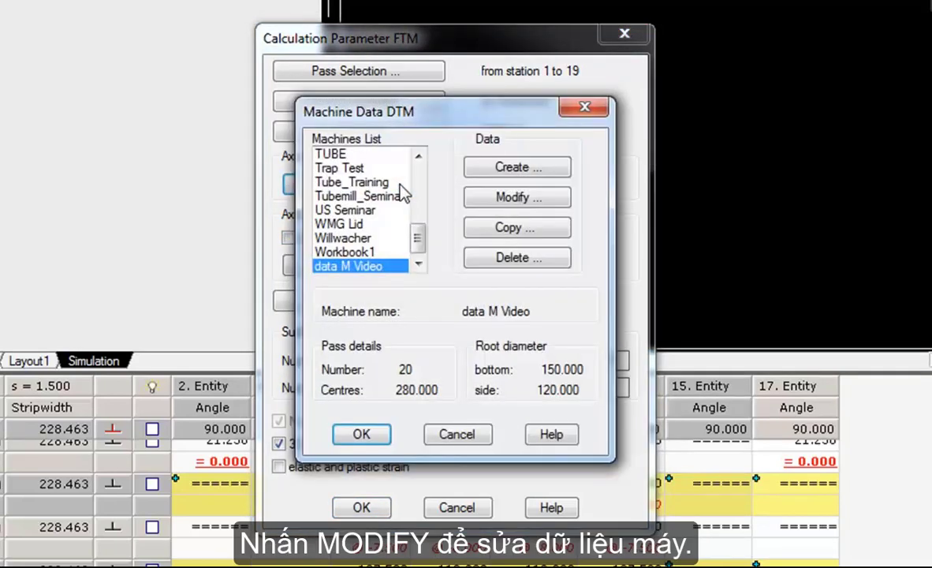
pyautogui.click(505, 199)
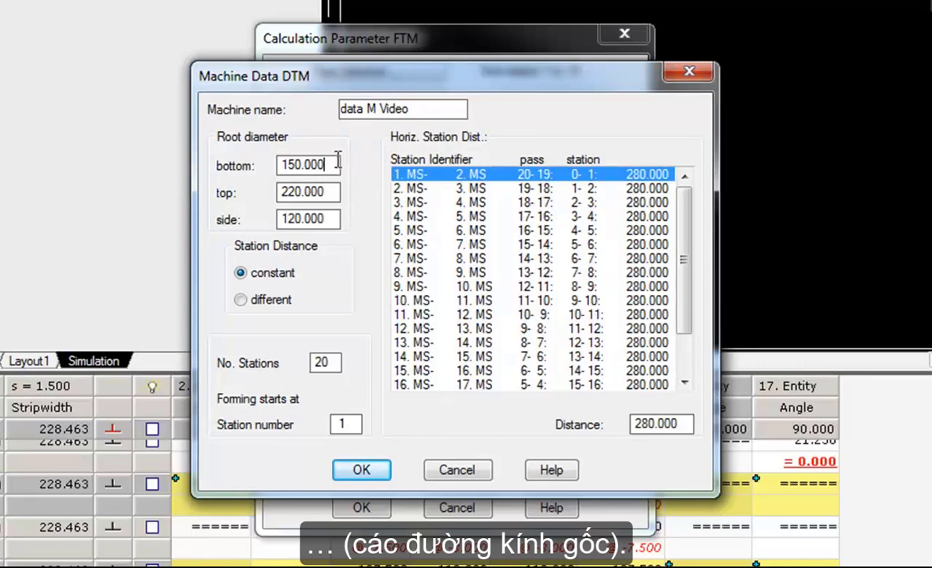
pyautogui.moveTo(338, 161); pyautogui.dragTo(268, 164)
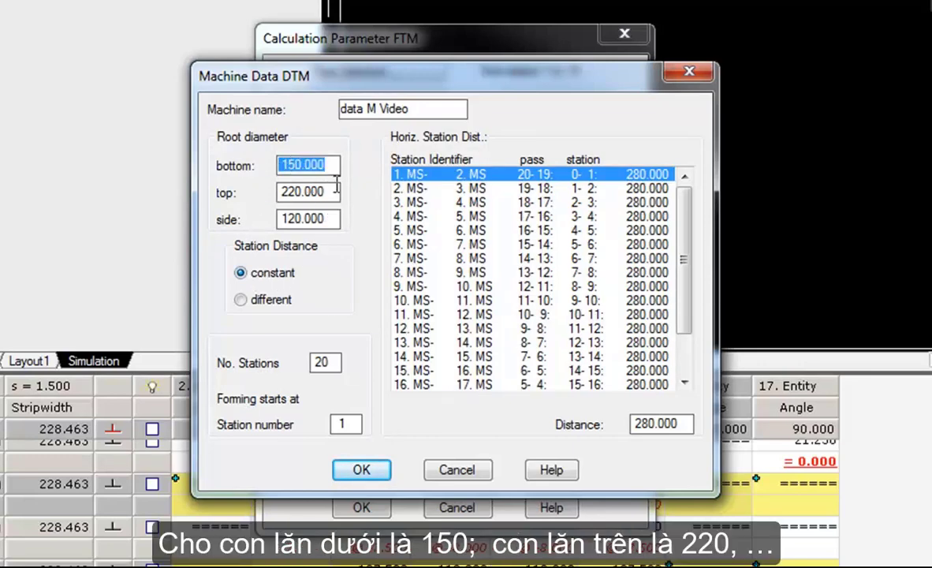
pyautogui.moveTo(336, 187); pyautogui.dragTo(246, 180)
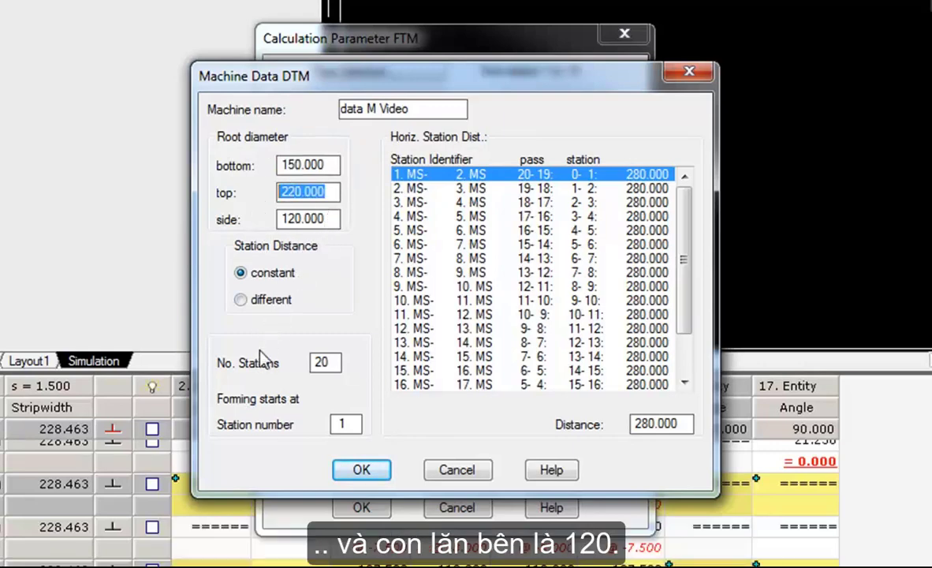
pyautogui.click(361, 471)
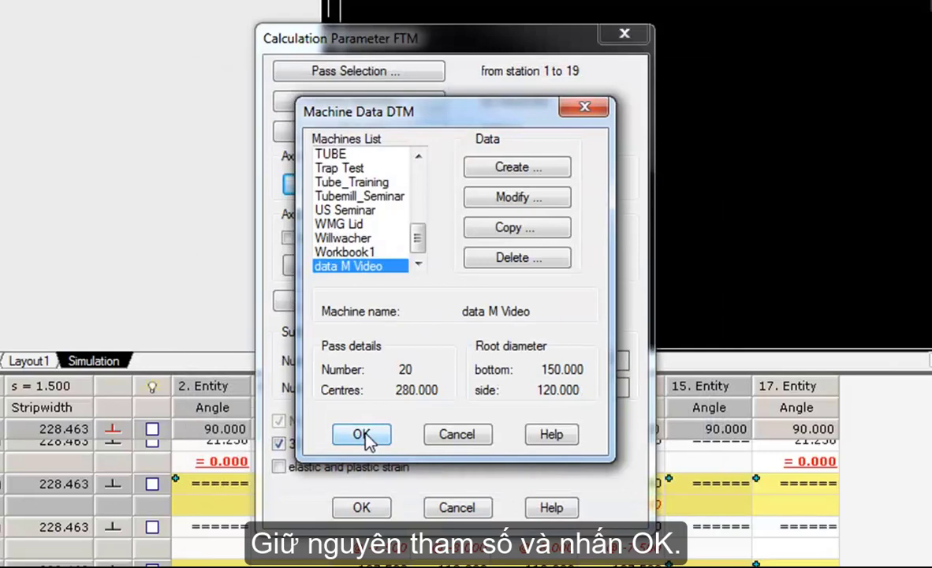
pyautogui.click(363, 436)
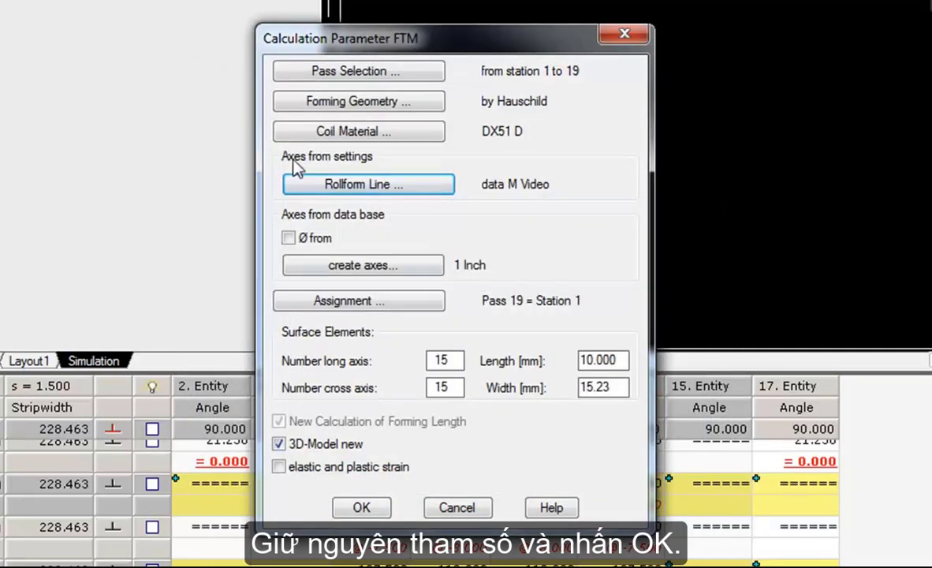
# Review whether each station is assigned a bottom or side forming roll, and accept the assignment.
pyautogui.click(339, 306)
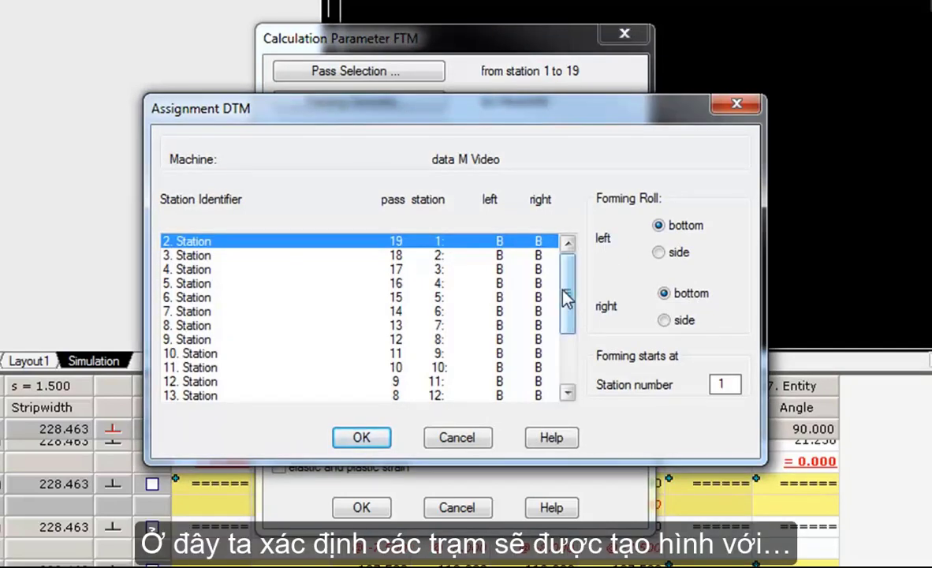
pyautogui.moveTo(568, 290); pyautogui.dragTo(566, 264)
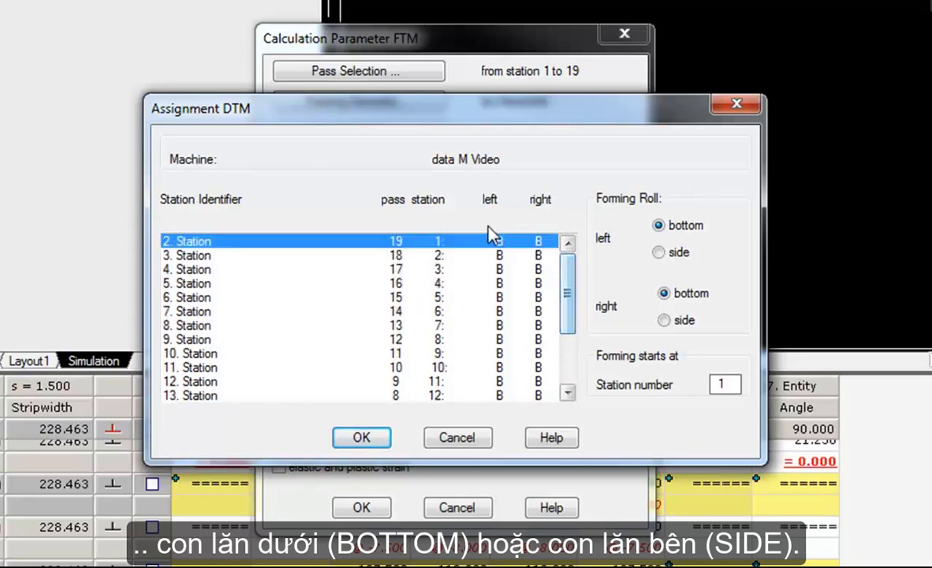
pyautogui.click(365, 437)
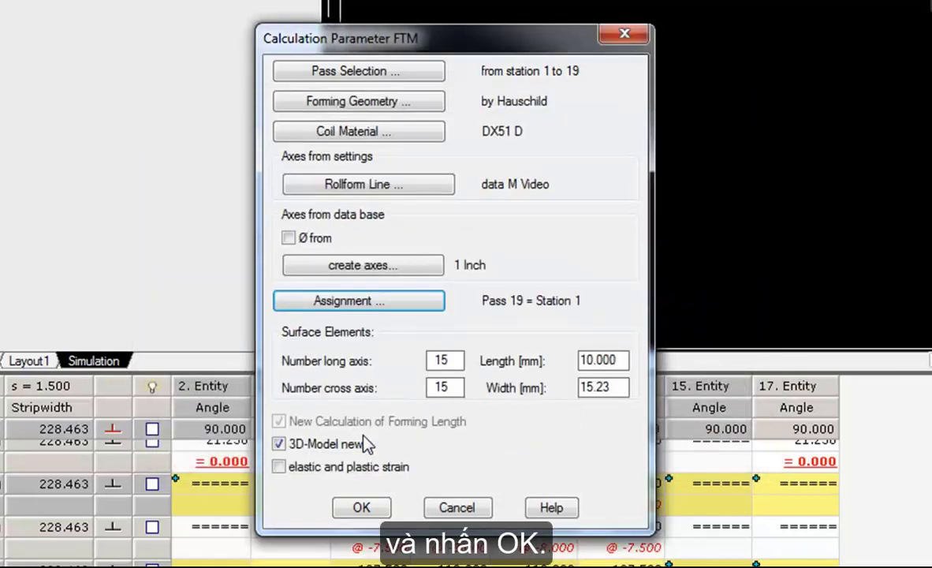
# Accept the FTM calculation parameters, check the forming lengths of all passes, and accept them to run the simulation.
pyautogui.click(363, 515)
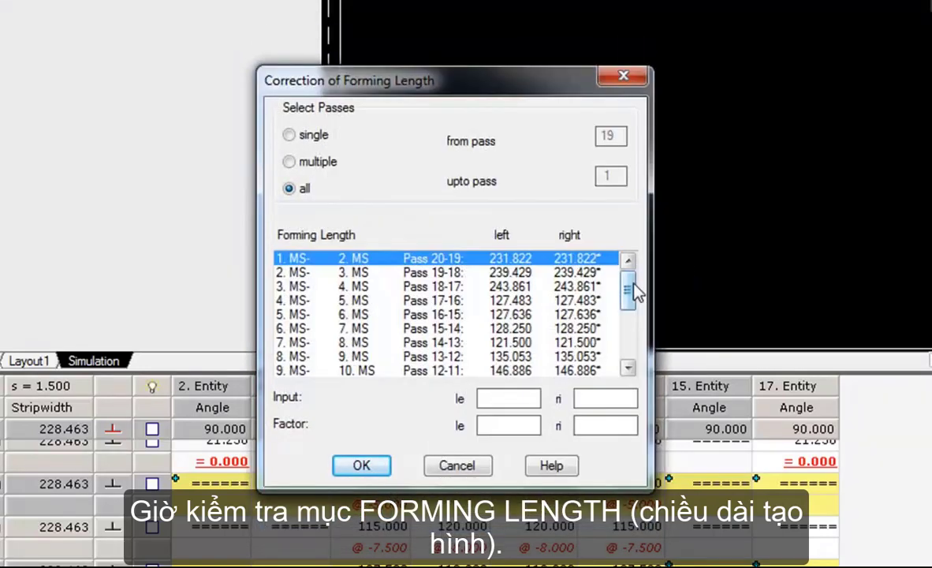
pyautogui.moveTo(635, 291); pyautogui.dragTo(630, 266)
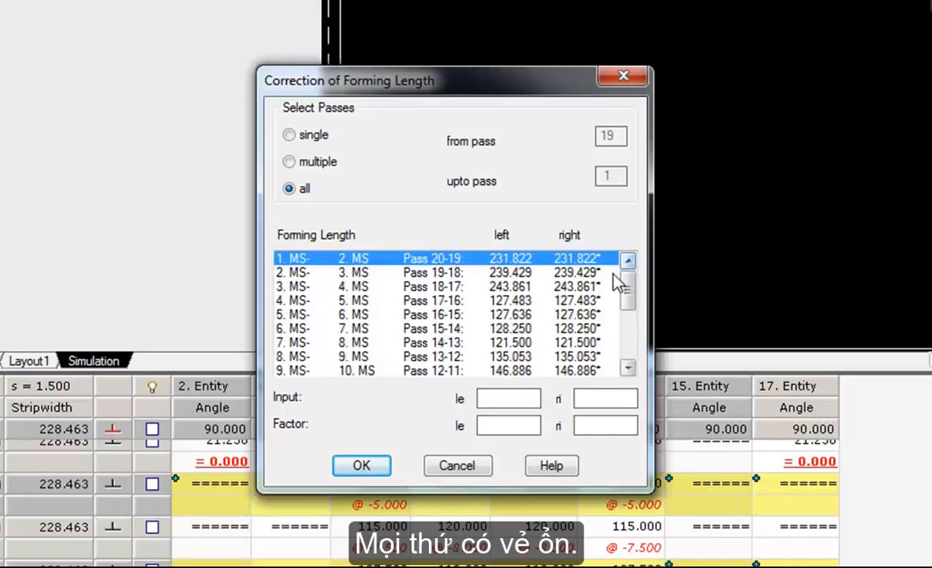
pyautogui.click(380, 468)
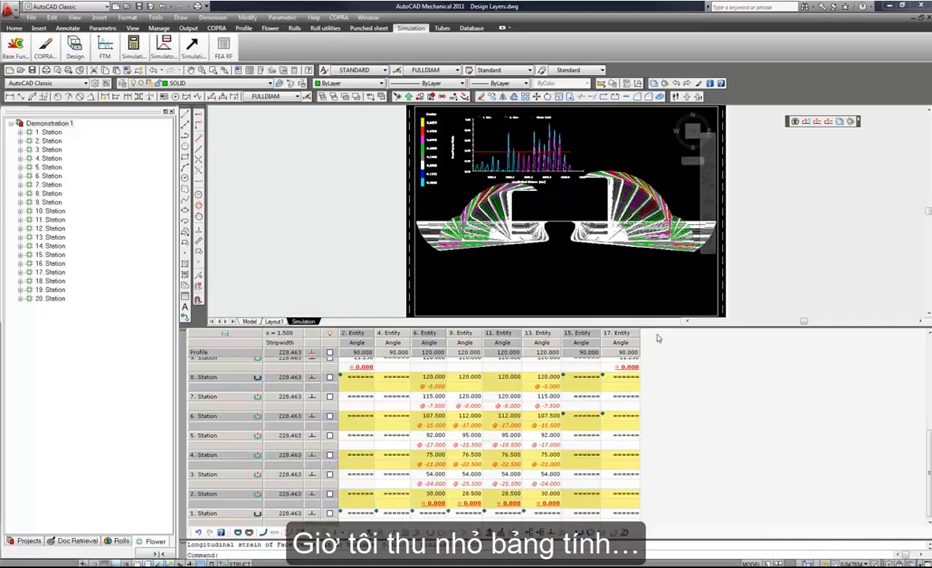
# Shrink the flower spreadsheet and enlarge the simulation sheet in paper space, leaving its model viewport active.
pyautogui.moveTo(658, 325); pyautogui.dragTo(650, 498)
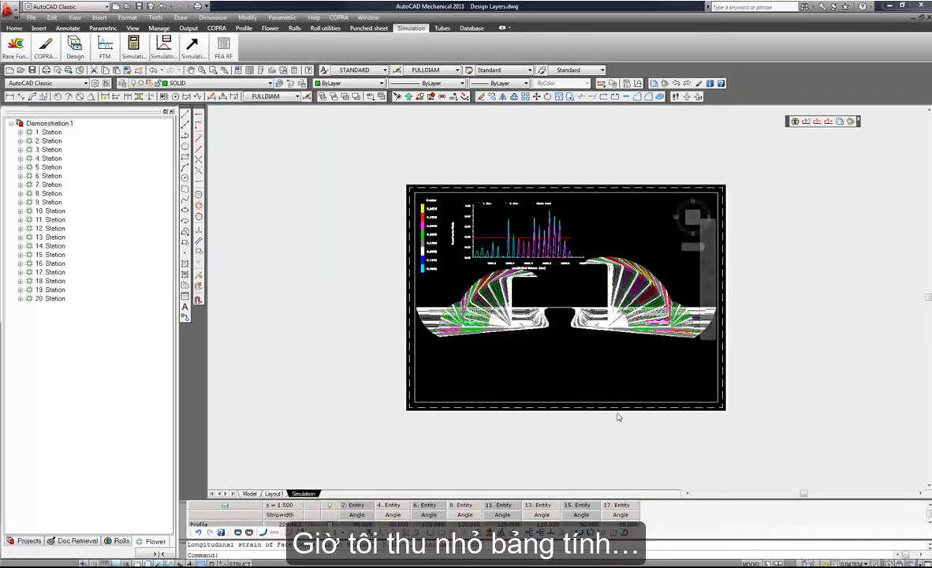
pyautogui.doubleClick(660, 440)
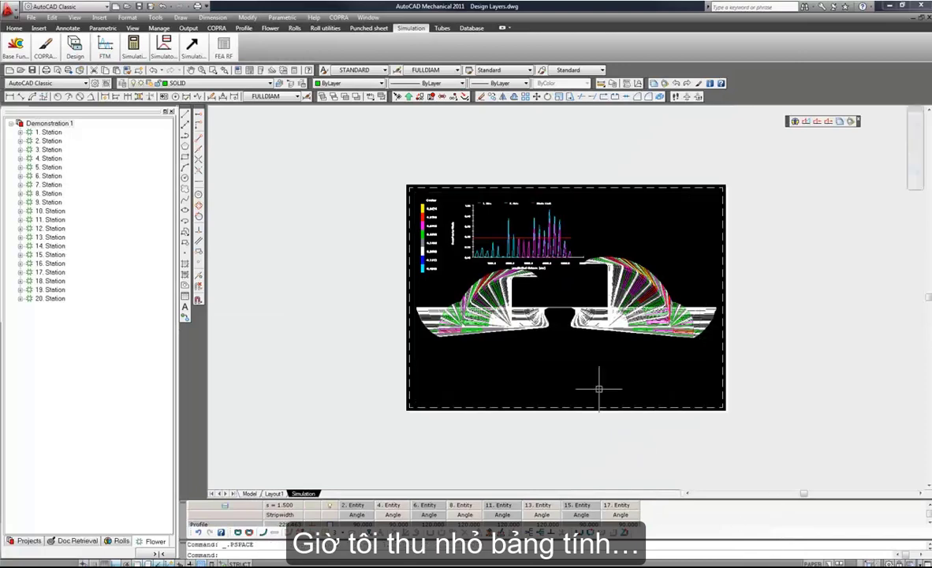
pyautogui.scroll(2, 599, 389)
pyautogui.scroll(2, 599, 389)
pyautogui.moveTo(568, 305); pyautogui.dragTo(589, 400, button='middle')
pyautogui.doubleClick(644, 440)
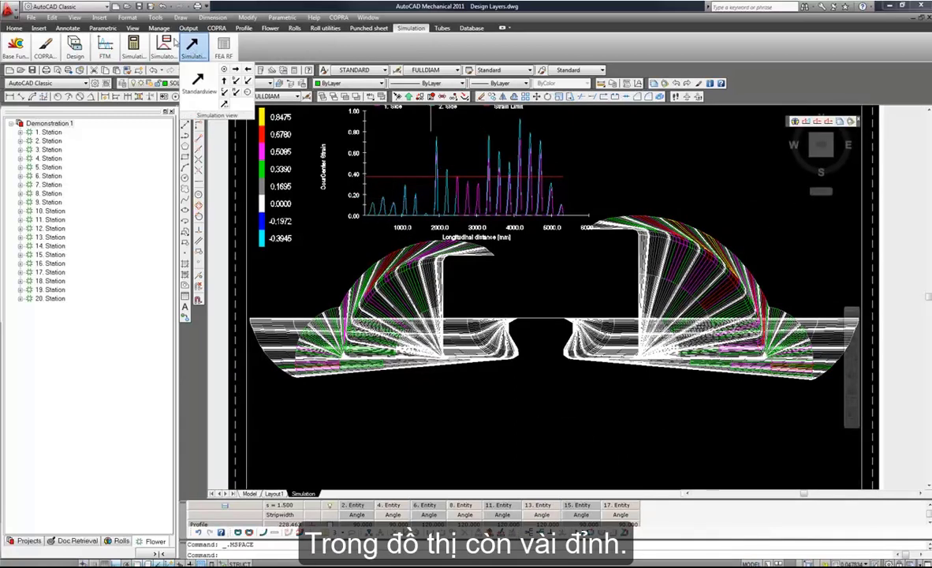
# Plot the course of maximum strain, and switch the diagram to the course of strain as a line diagram.
pyautogui.moveTo(167, 41)
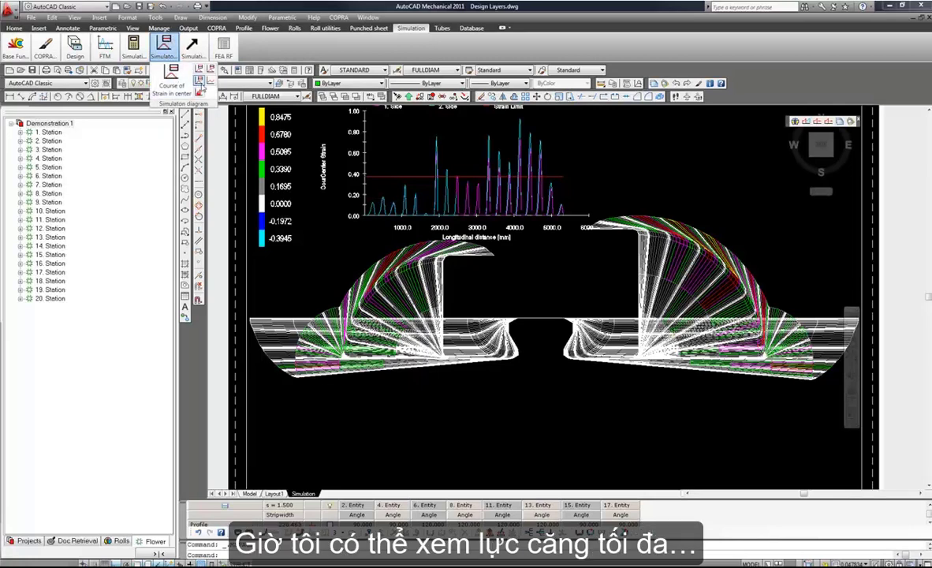
pyautogui.click(199, 82)
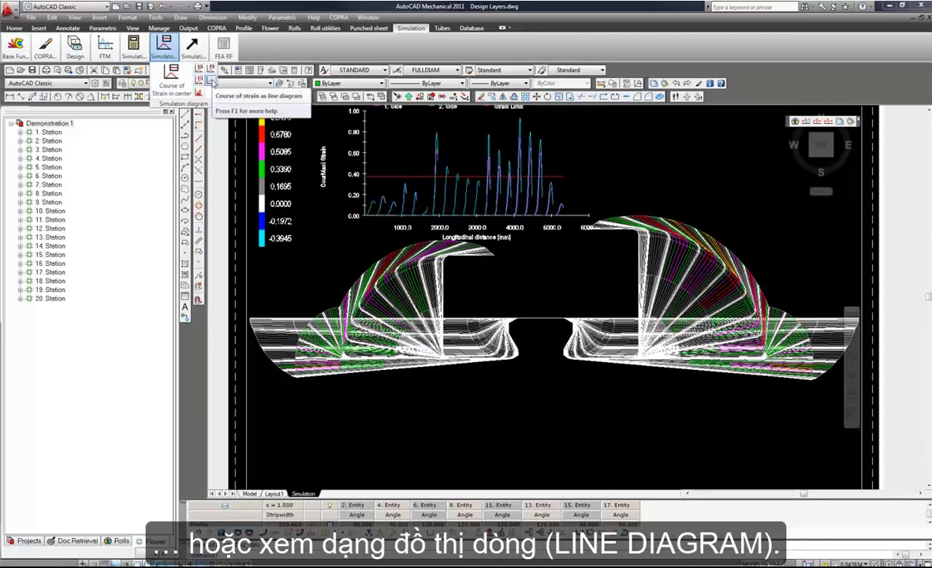
pyautogui.click(211, 84)
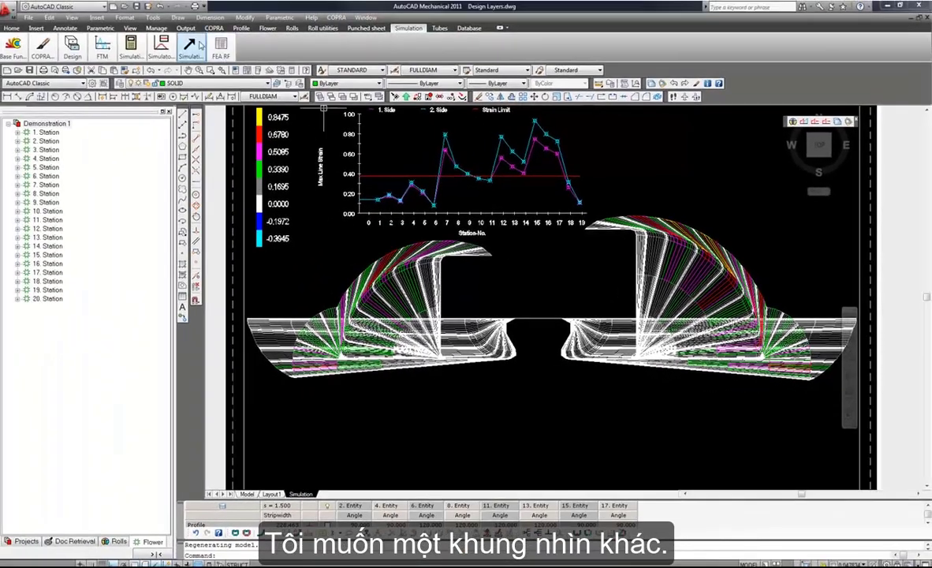
# Switch the simulated strip to the Cavalier view and examine the strain colours along its length.
pyautogui.moveTo(201, 45)
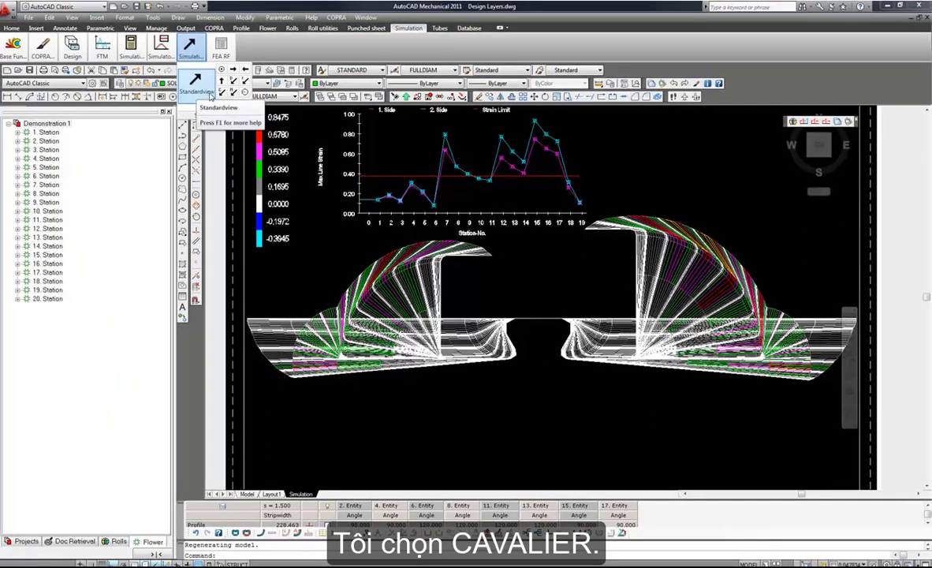
pyautogui.click(221, 95)
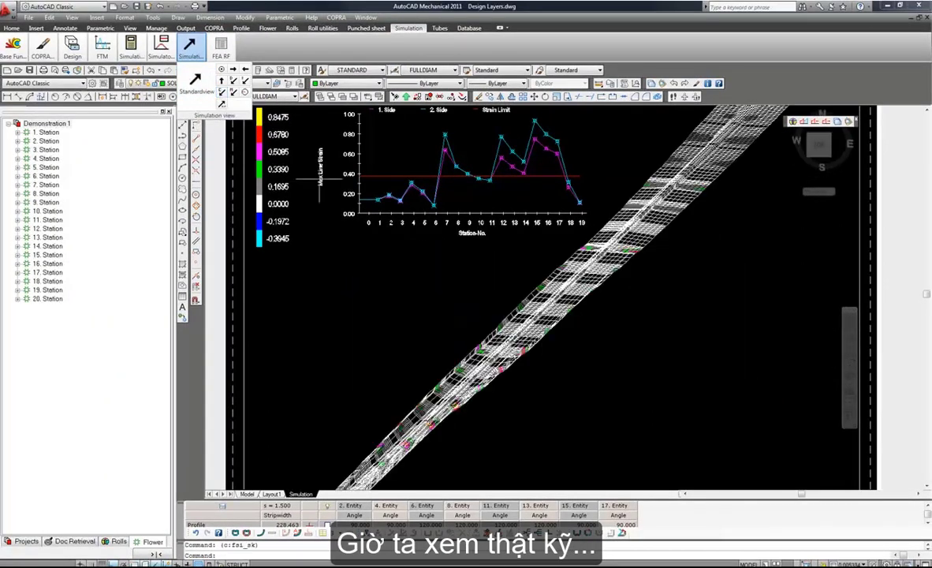
pyautogui.scroll(3, 584, 236)
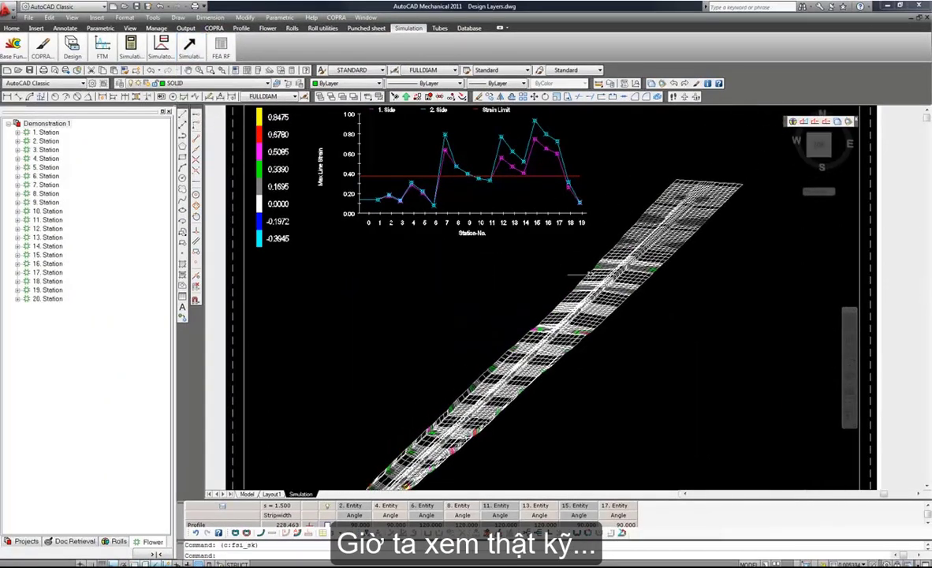
pyautogui.scroll(3, 600, 264)
pyautogui.scroll(5, 599, 264)
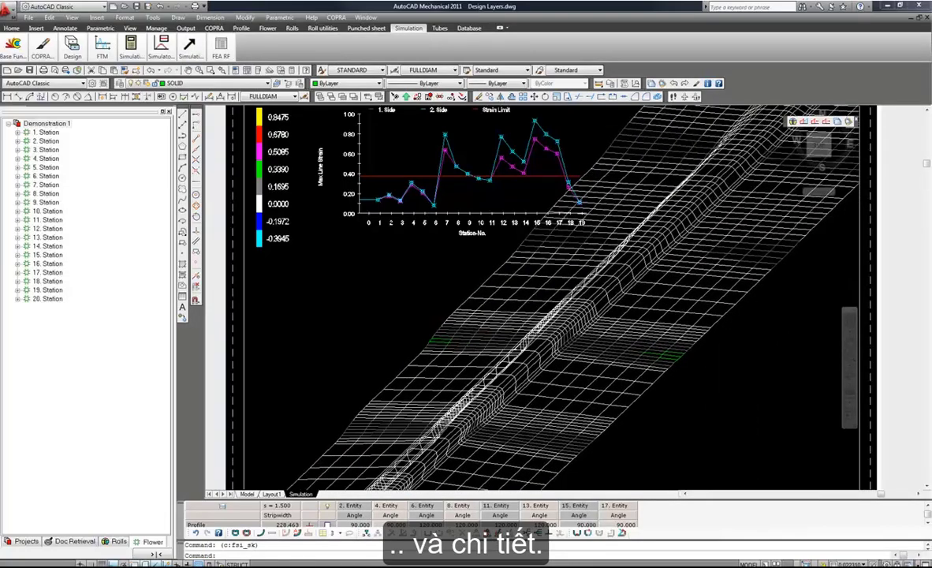
pyautogui.scroll(-4, 599, 264)
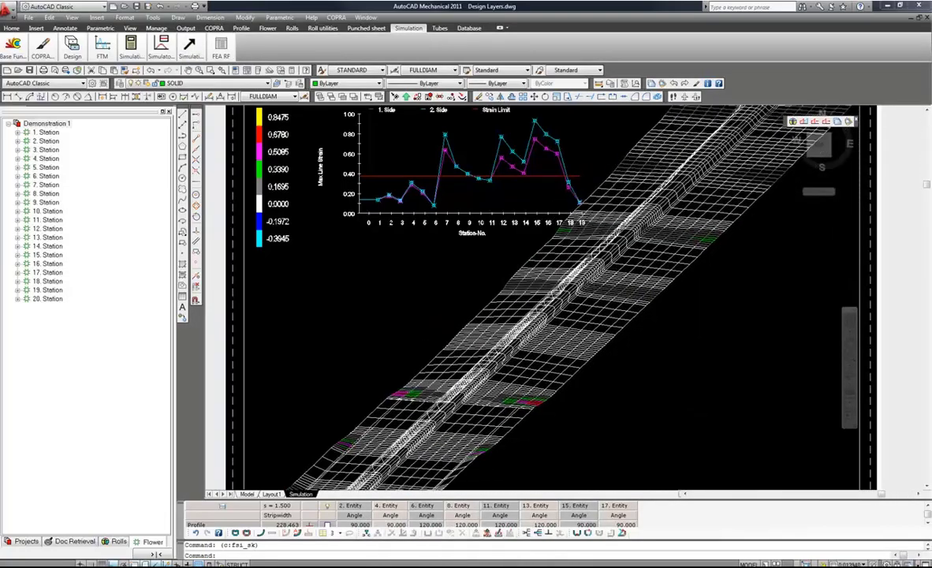
pyautogui.moveTo(462, 416); pyautogui.dragTo(558, 298, button='middle')
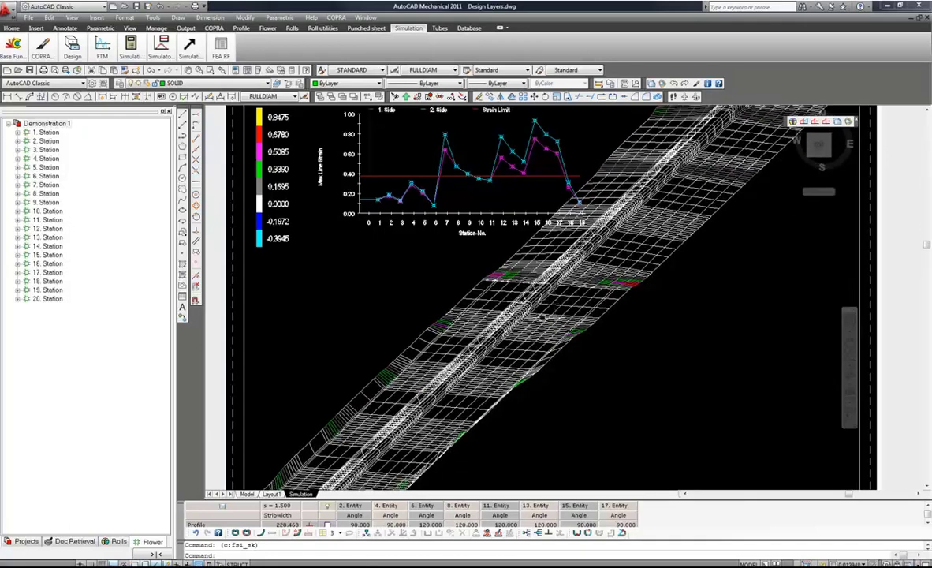
pyautogui.moveTo(444, 432); pyautogui.dragTo(582, 276, button='middle')
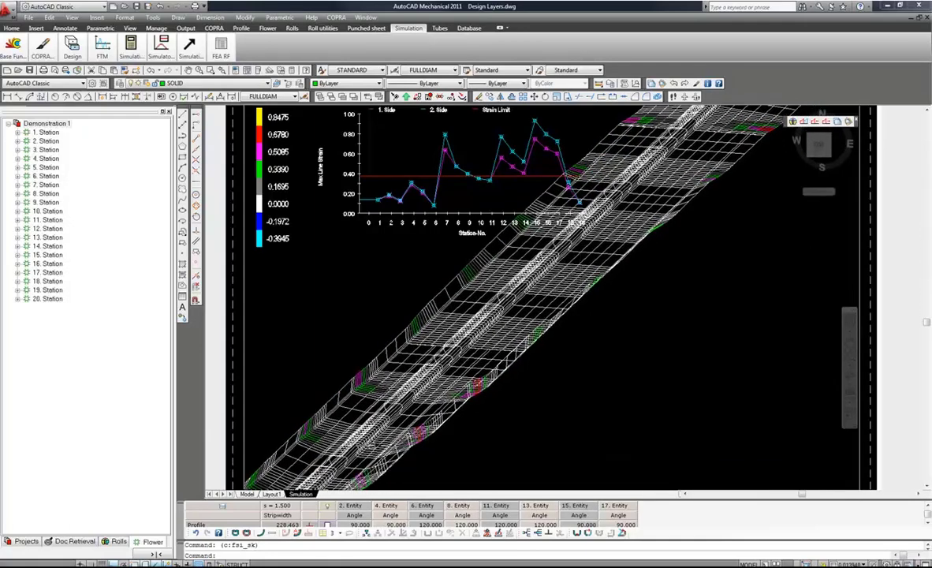
pyautogui.moveTo(368, 453); pyautogui.dragTo(561, 282, button='middle')
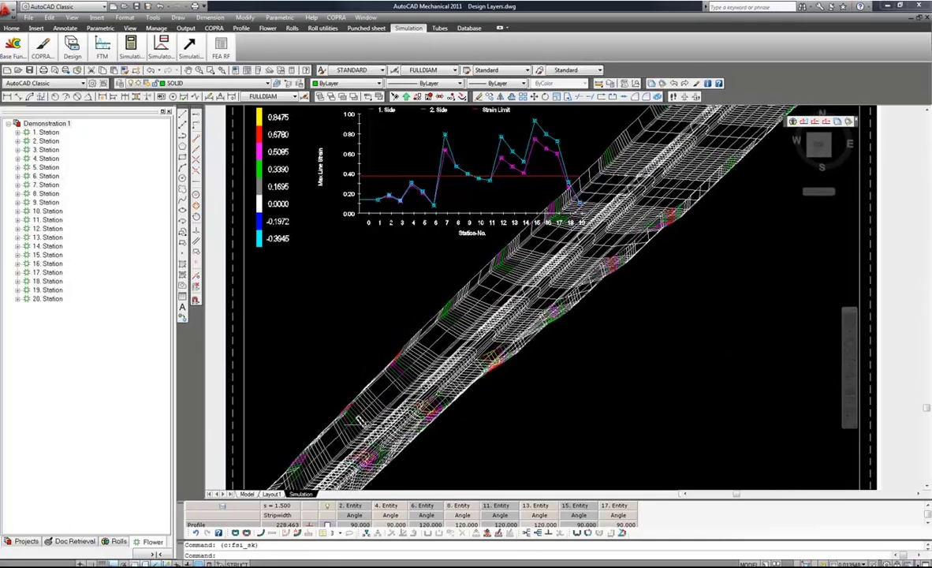
pyautogui.moveTo(358, 420); pyautogui.dragTo(561, 283, button='middle')
pyautogui.moveTo(466, 378); pyautogui.dragTo(483, 370, button='middle')
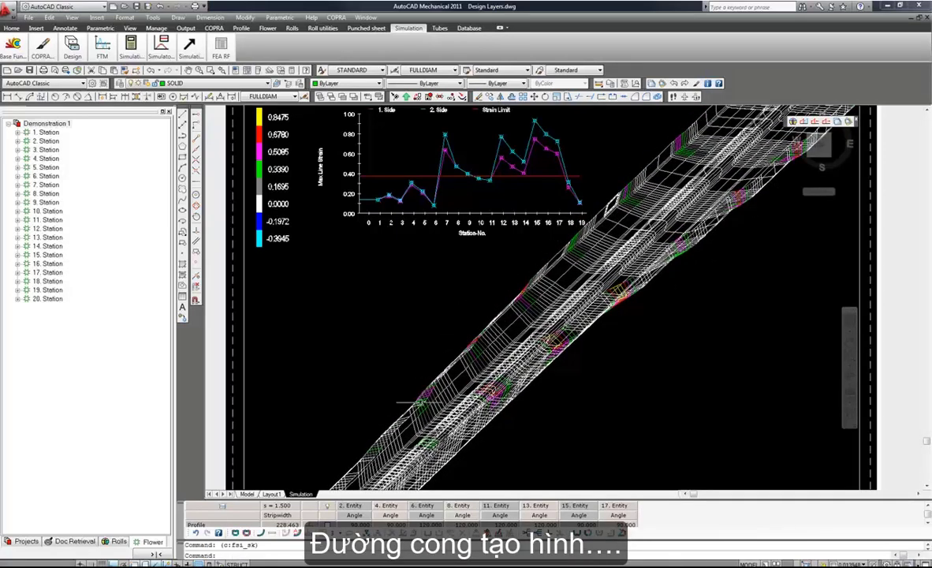
# Examine the yellow high-strain faces on the strip edge up close and compare them with the whole strip.
pyautogui.scroll(2, 614, 307)
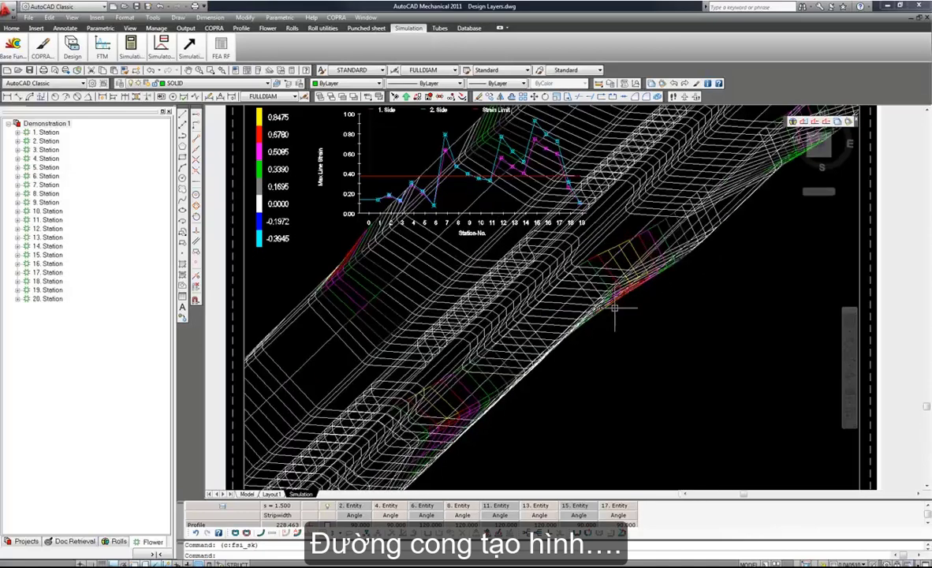
pyautogui.click(621, 262)
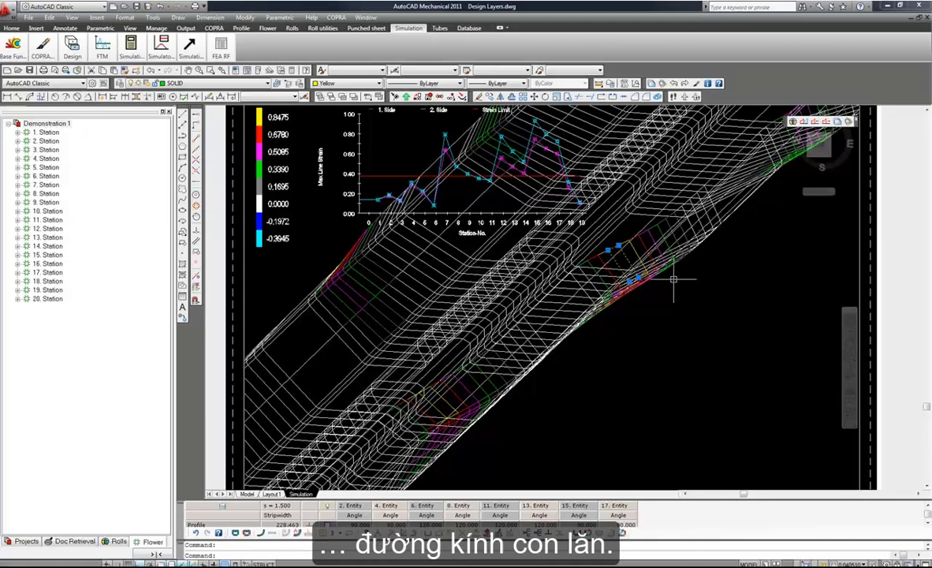
pyautogui.press('Escape')
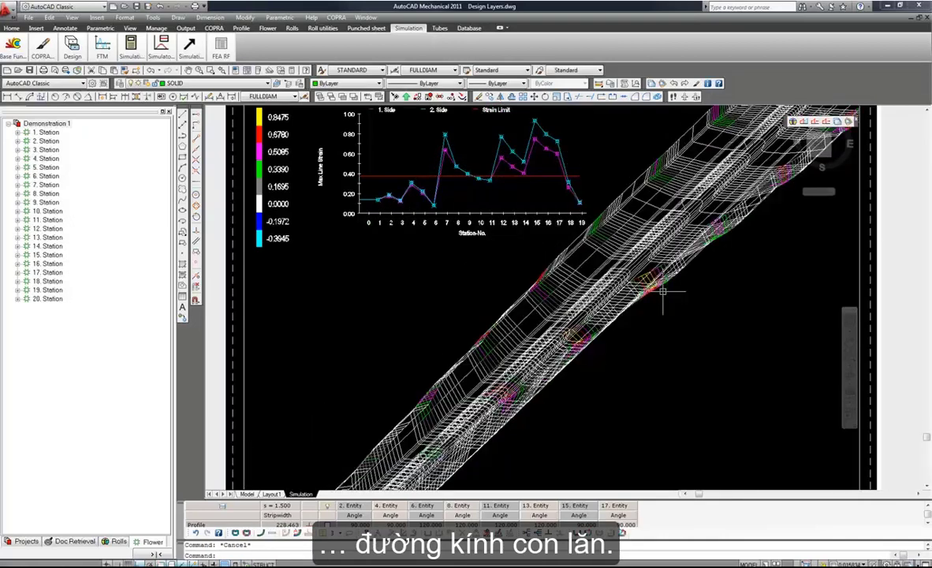
pyautogui.scroll(-2, 630, 329)
pyautogui.moveTo(630, 331); pyautogui.dragTo(521, 385, button='middle')
pyautogui.scroll(-2, 521, 384)
pyautogui.moveTo(565, 354); pyautogui.dragTo(517, 366, button='middle')
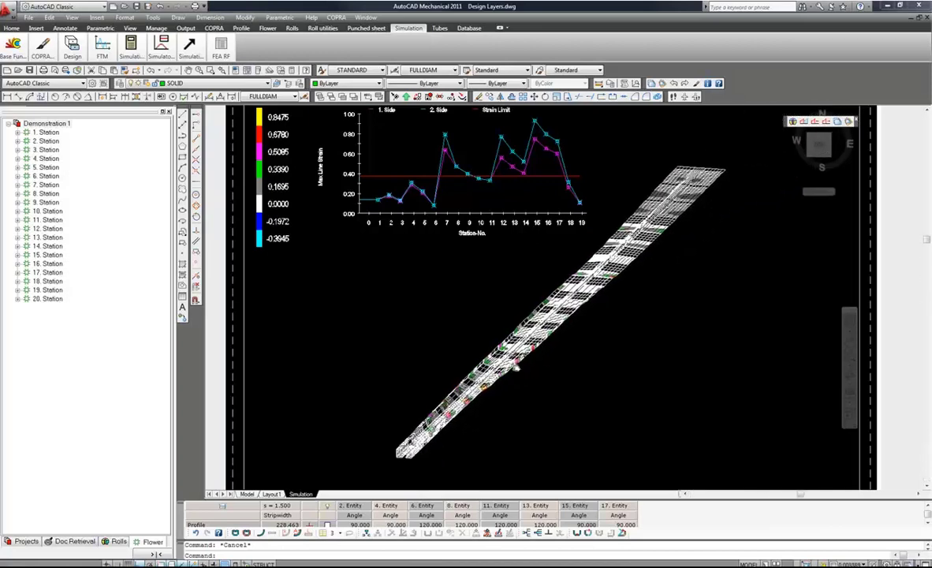
pyautogui.scroll(2, 513, 372)
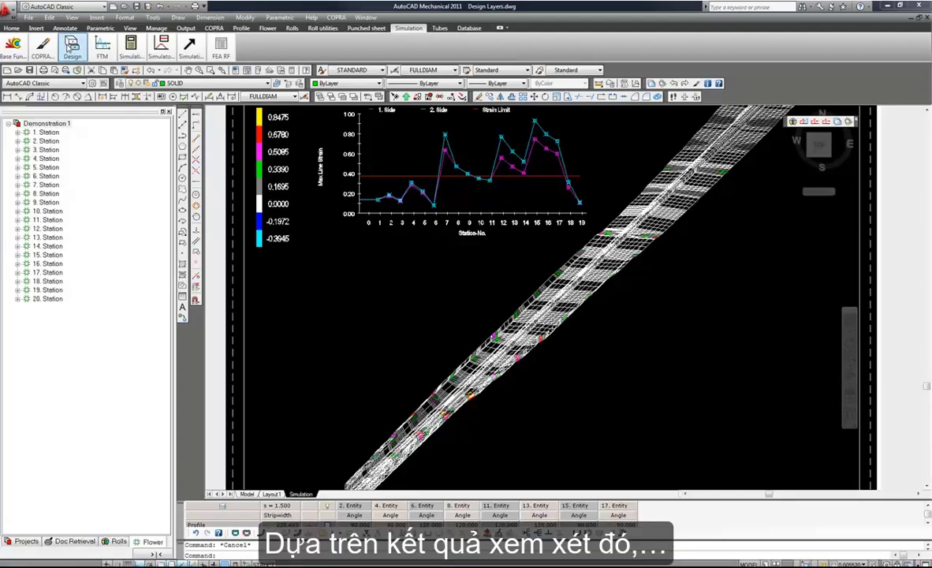
# Shade the simulated strip with the Realistic visual style and examine the coloured strain zones along both edges.
pyautogui.click(211, 30)
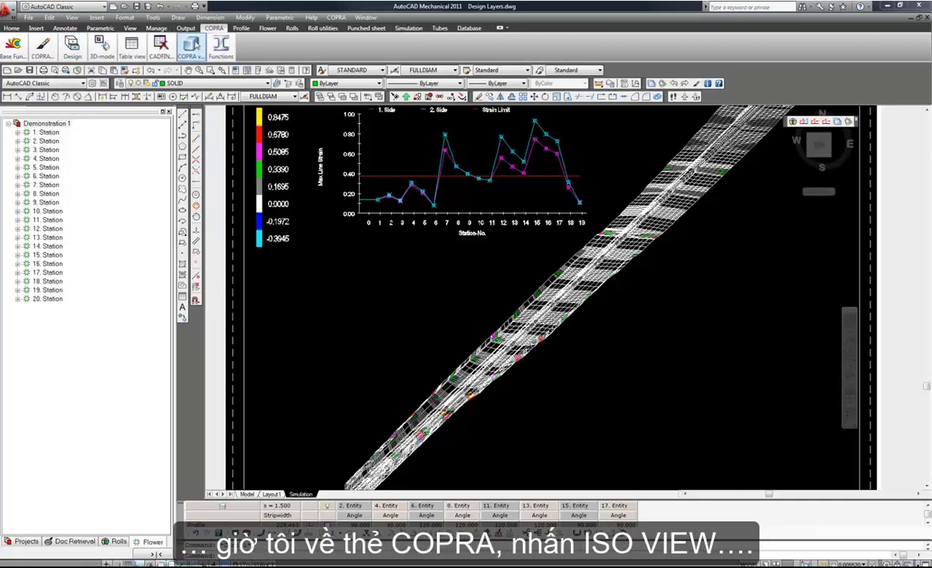
pyautogui.click(193, 45)
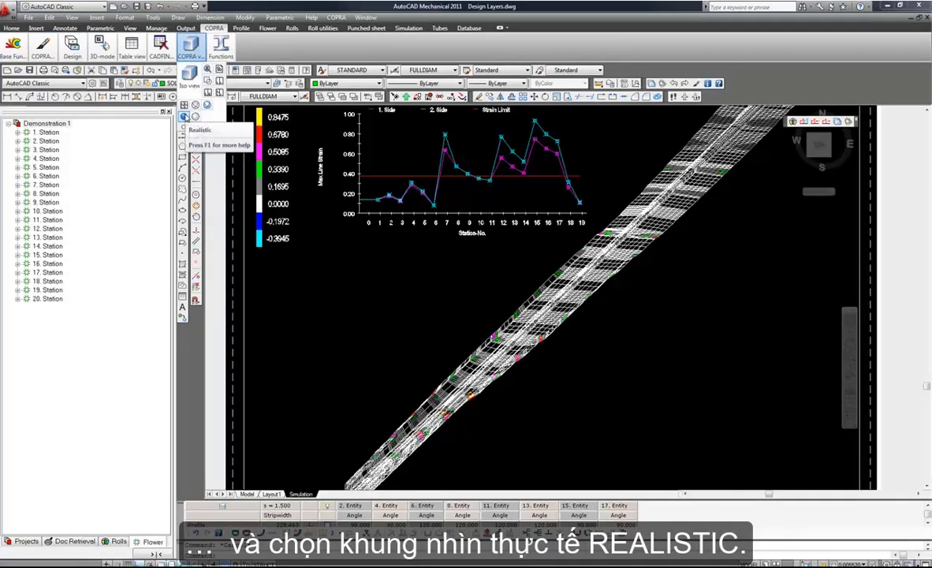
pyautogui.click(185, 116)
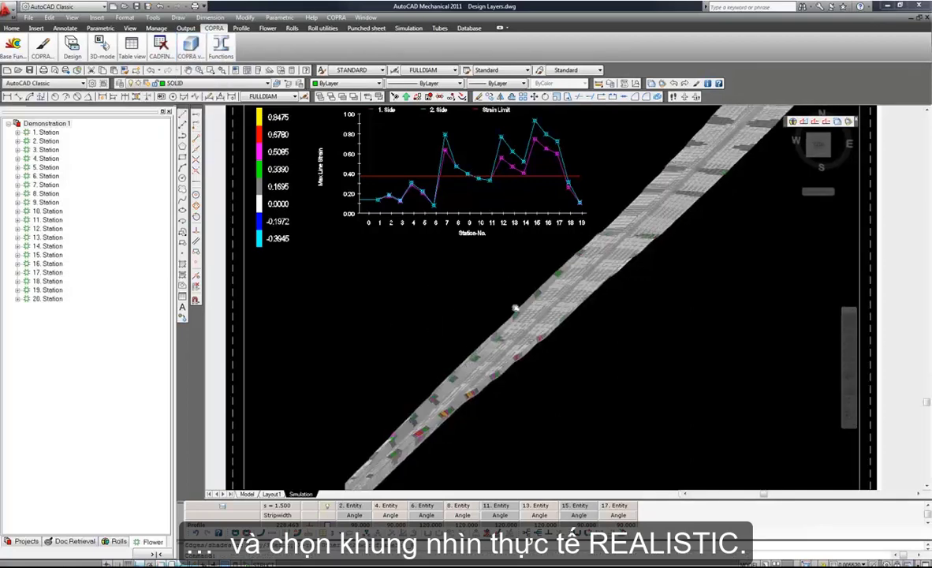
pyautogui.moveTo(515, 308); pyautogui.dragTo(544, 270, button='middle')
pyautogui.scroll(5, 475, 347)
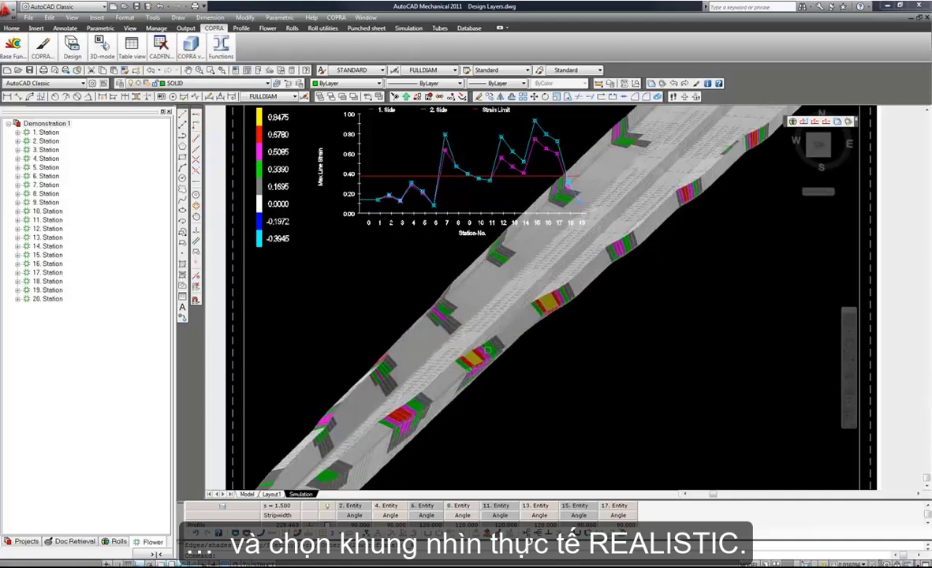
pyautogui.scroll(-3, 514, 335)
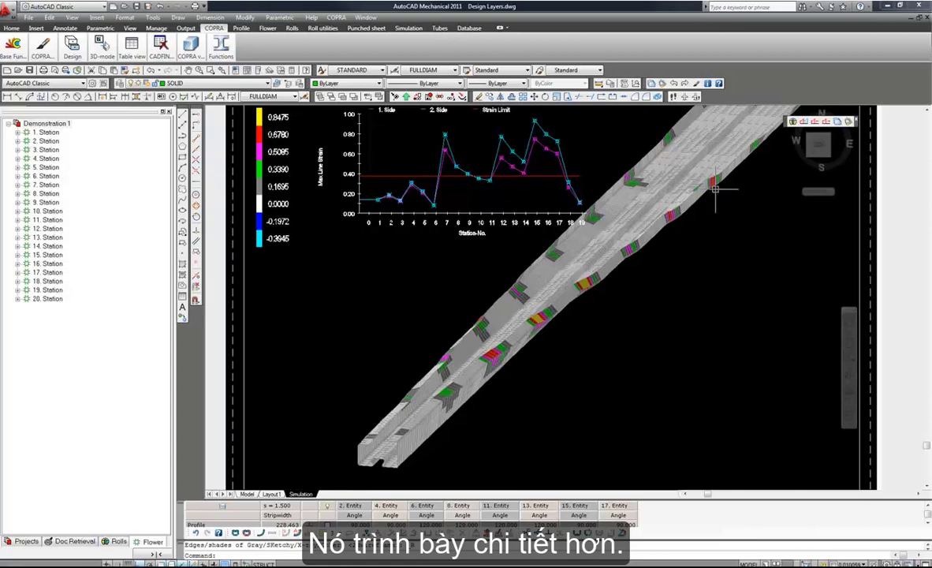
pyautogui.scroll(3, 687, 225)
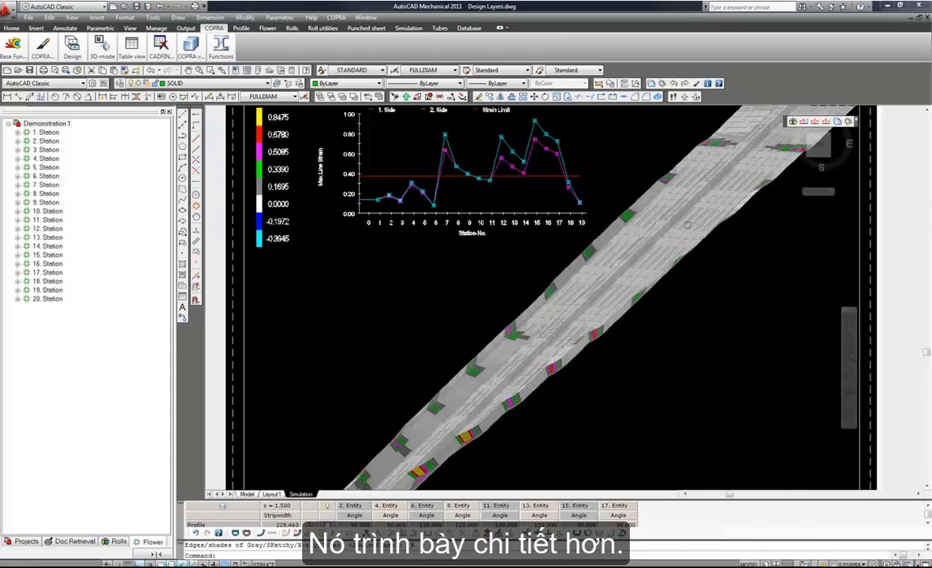
pyautogui.moveTo(724, 175); pyautogui.dragTo(446, 426, button='middle')
pyautogui.moveTo(658, 226); pyautogui.dragTo(711, 157, button='middle')
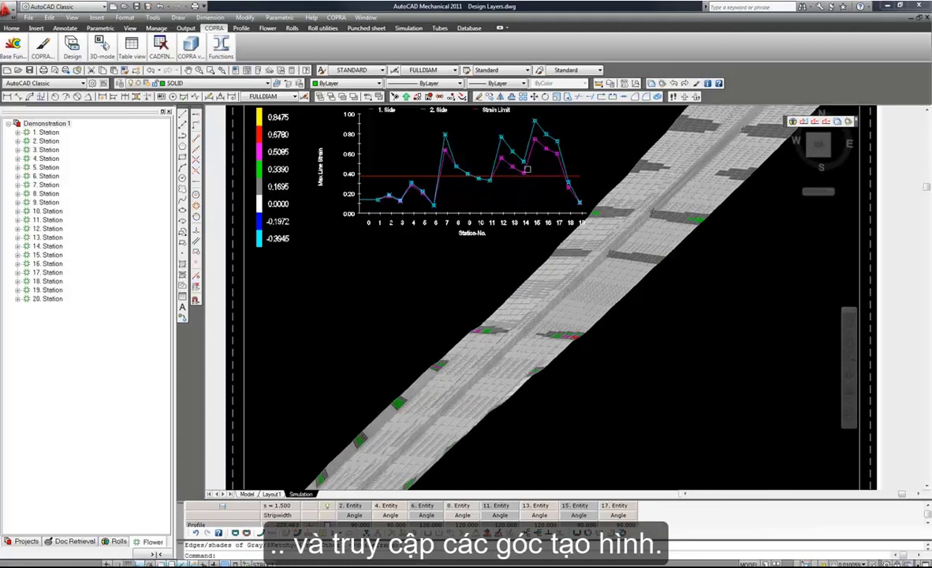
pyautogui.scroll(-2, 499, 333)
pyautogui.scroll(-2, 422, 377)
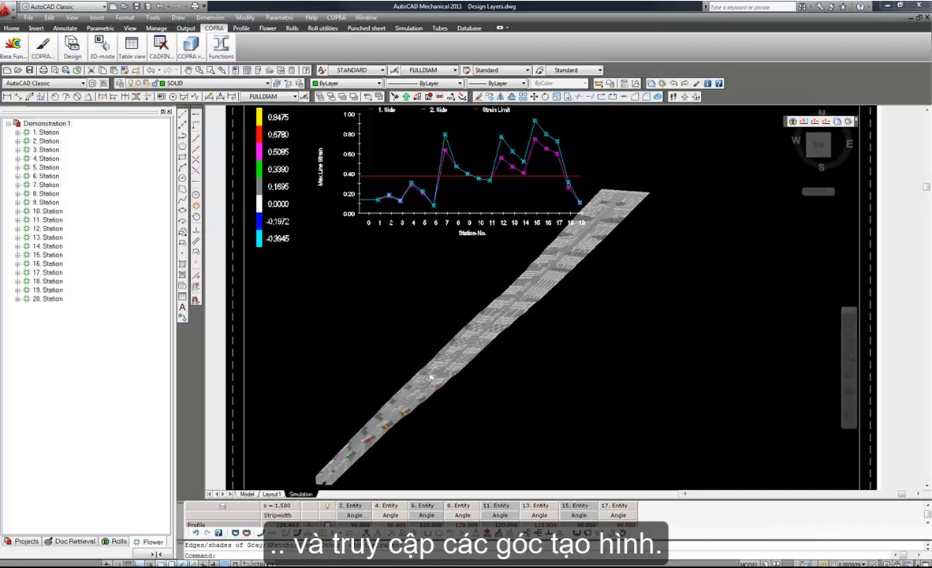
pyautogui.moveTo(431, 379); pyautogui.dragTo(468, 306, button='middle')
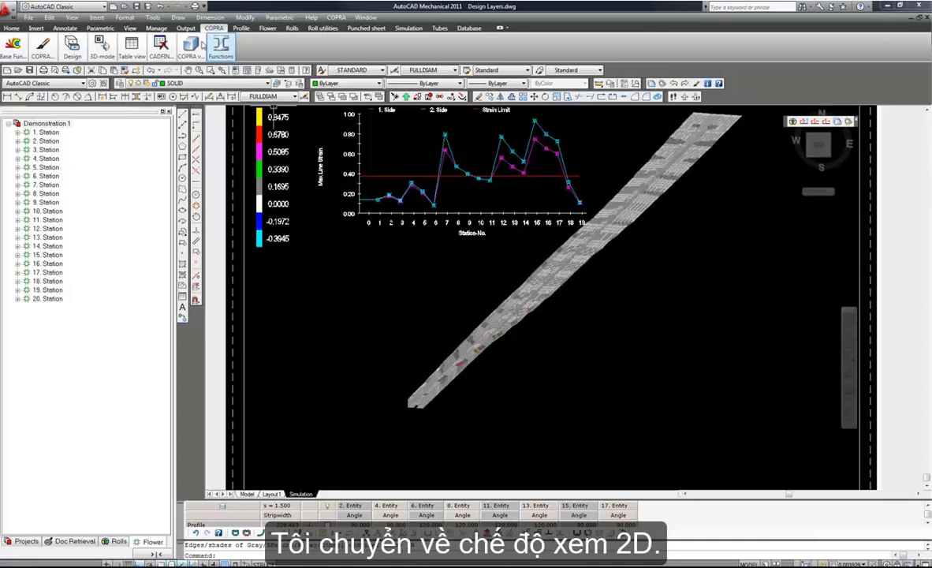
# Return the strip display to 2D wireframe and switch from the simulation to the flower design in model space.
pyautogui.click(201, 48)
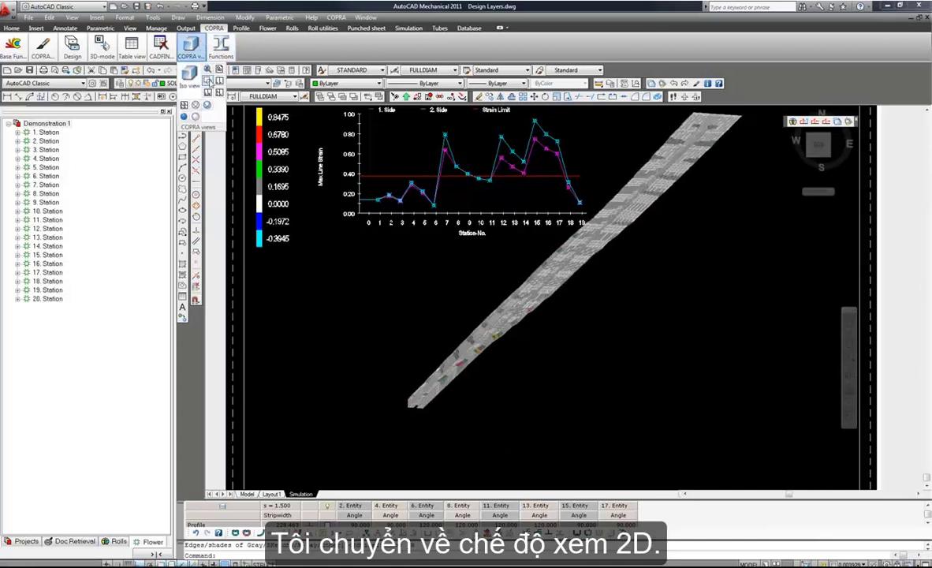
pyautogui.click(208, 105)
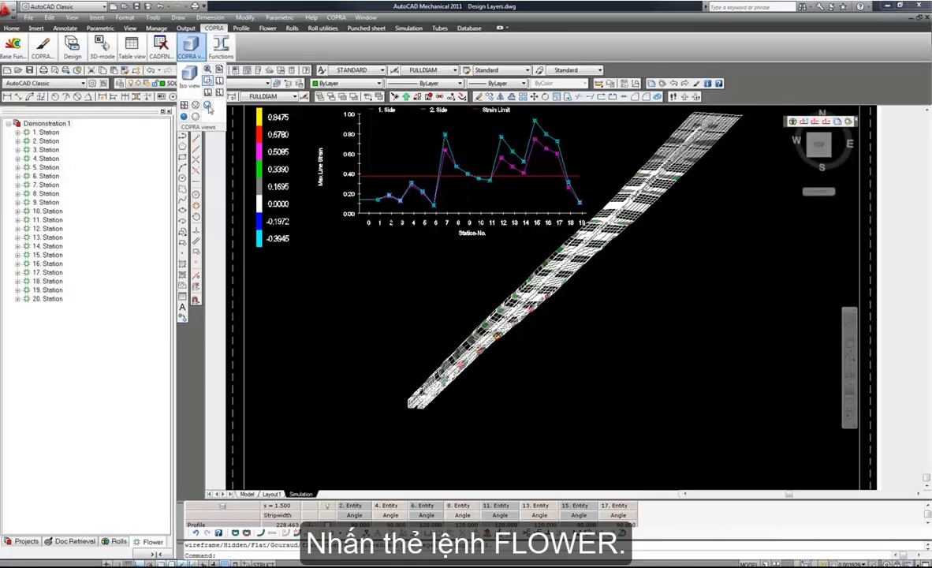
pyautogui.click(273, 30)
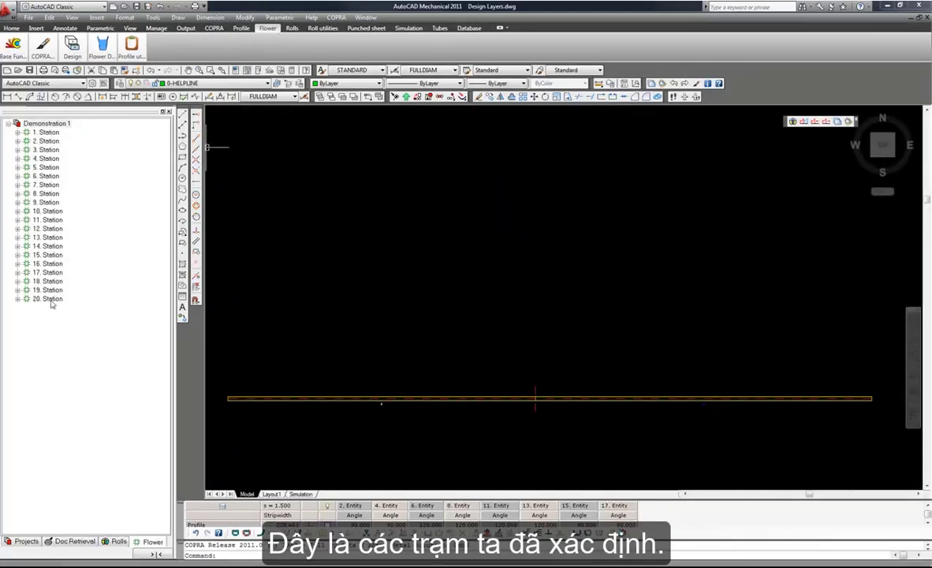
# Open the station attributes from the first station and review the relative and absolute positions of all stations.
pyautogui.rightClick(46, 134)
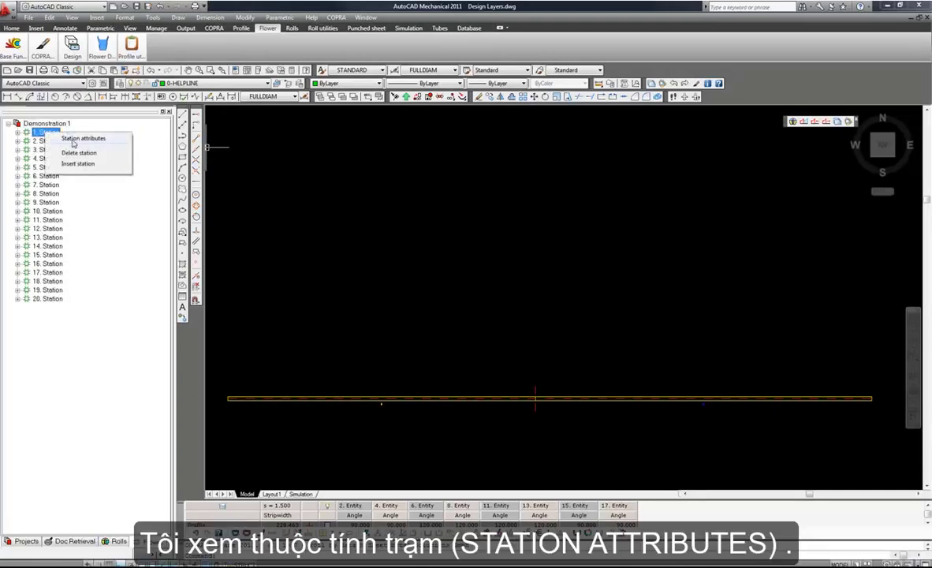
pyautogui.click(79, 139)
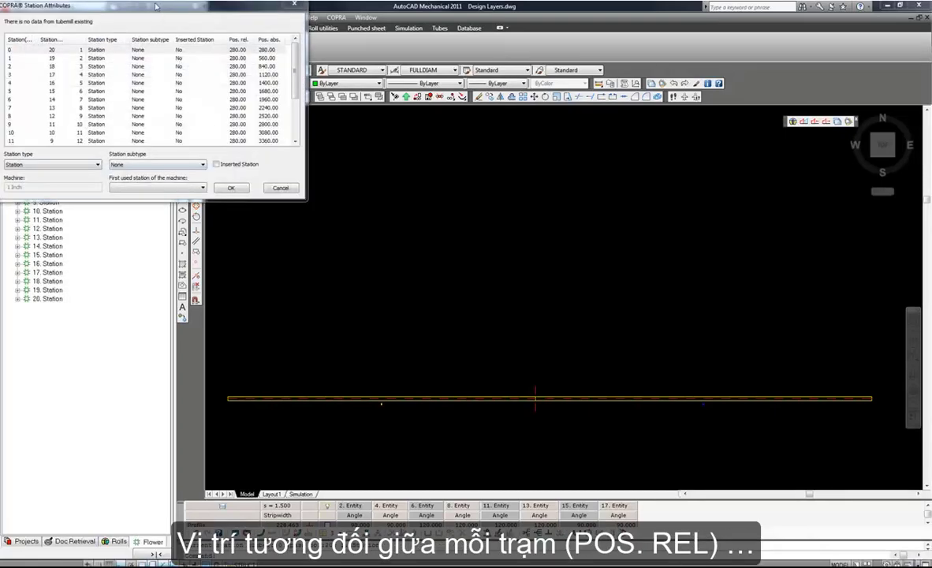
pyautogui.moveTo(156, 6); pyautogui.dragTo(546, 125)
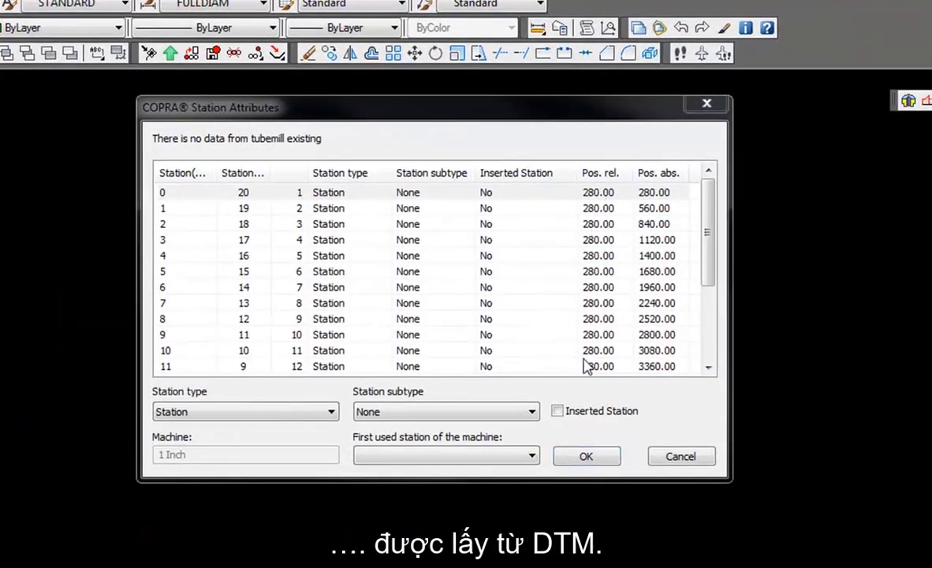
pyautogui.moveTo(710, 249); pyautogui.dragTo(709, 358)
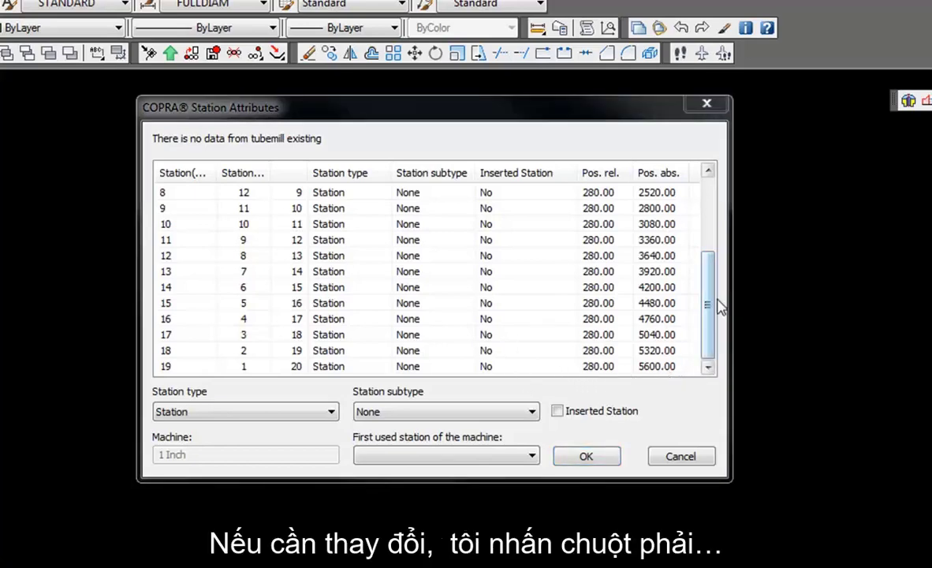
pyautogui.moveTo(714, 307); pyautogui.dragTo(709, 209)
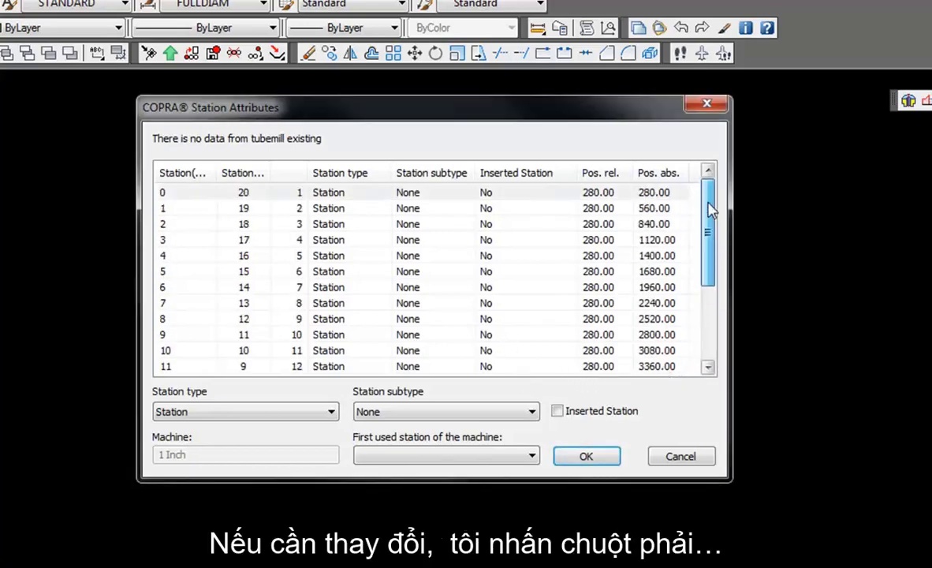
# Inspect the station distance options of the first station, including its relative distance to the station before.
pyautogui.rightClick(621, 196)
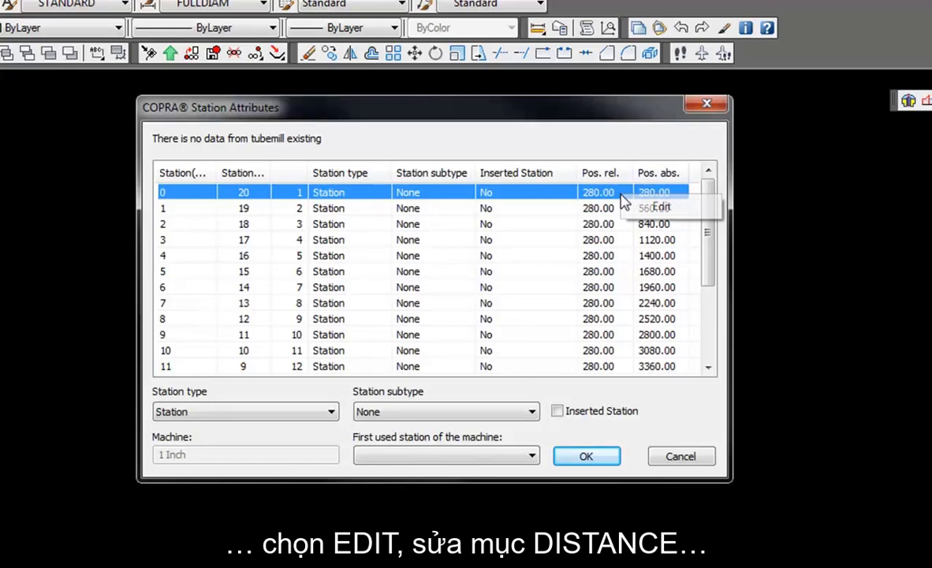
pyautogui.click(663, 208)
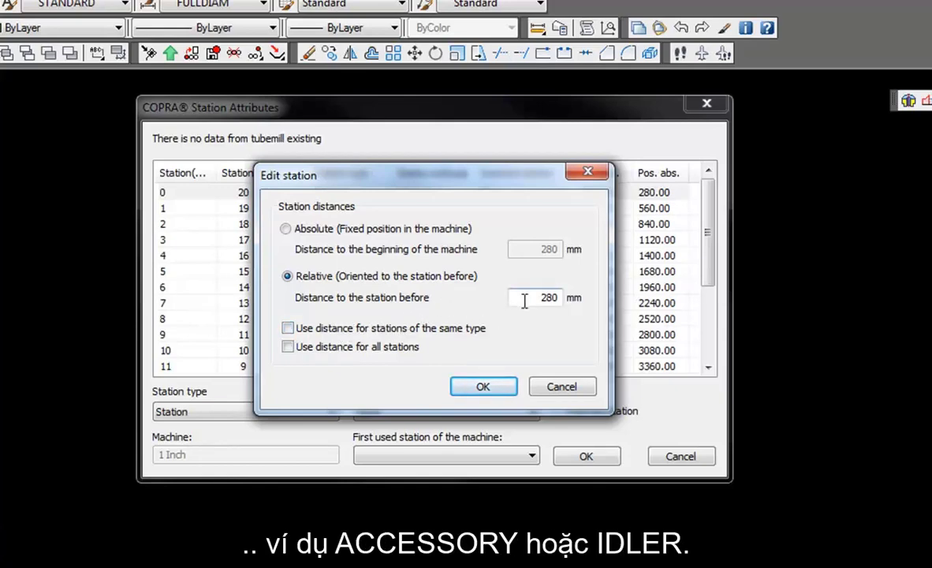
pyautogui.click(484, 387)
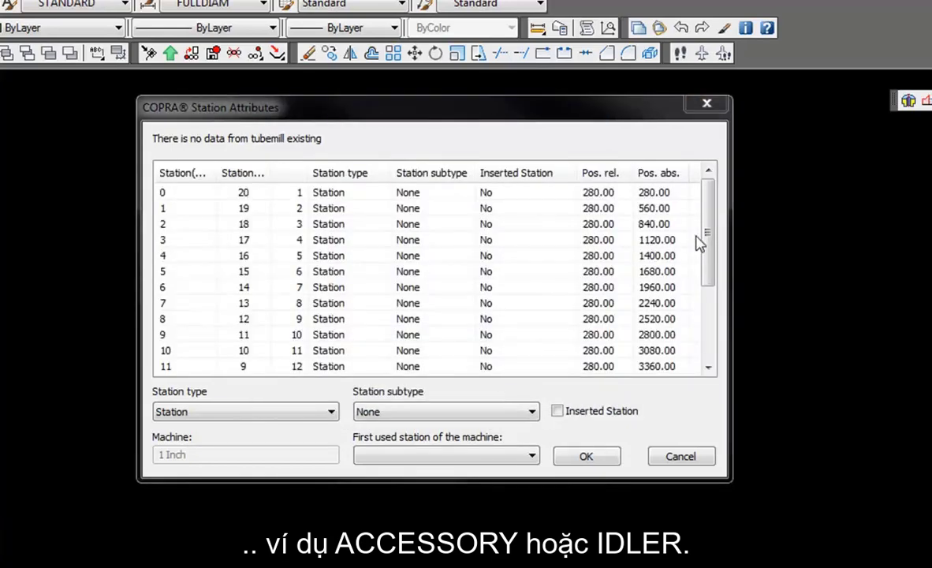
# Set the first station's type to Entryguide and the last station's subtype to Calibrating, and apply the station attributes.
pyautogui.click(312, 424)
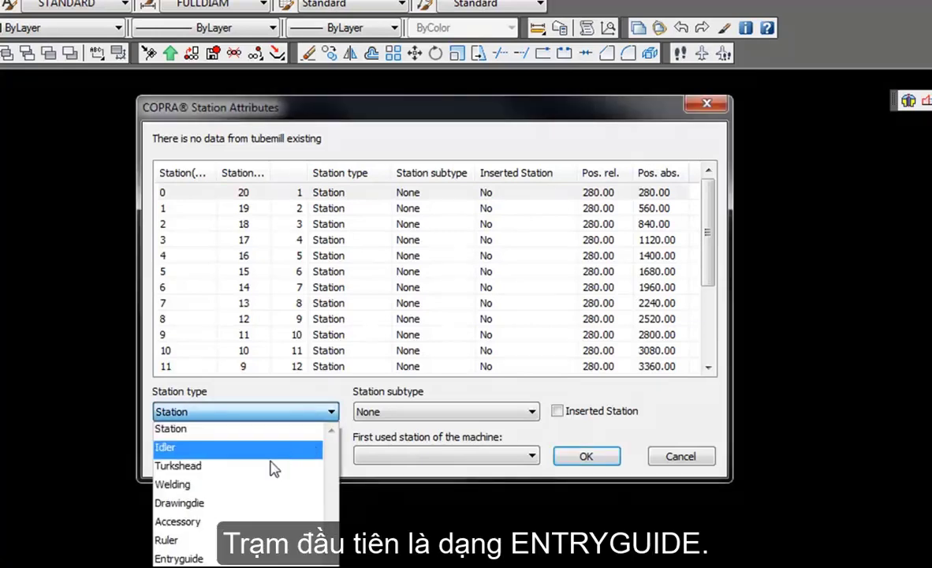
pyautogui.click(268, 558)
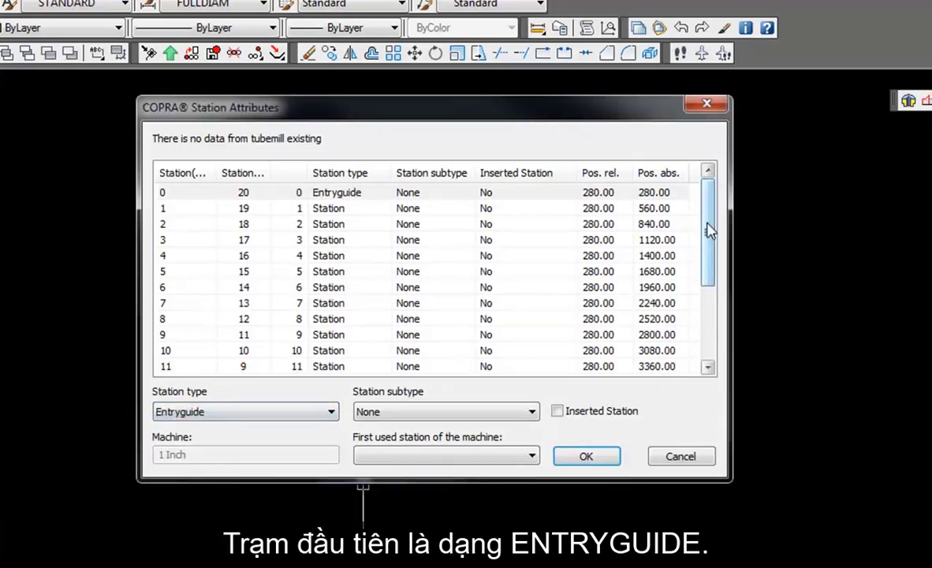
pyautogui.moveTo(707, 237); pyautogui.dragTo(704, 341)
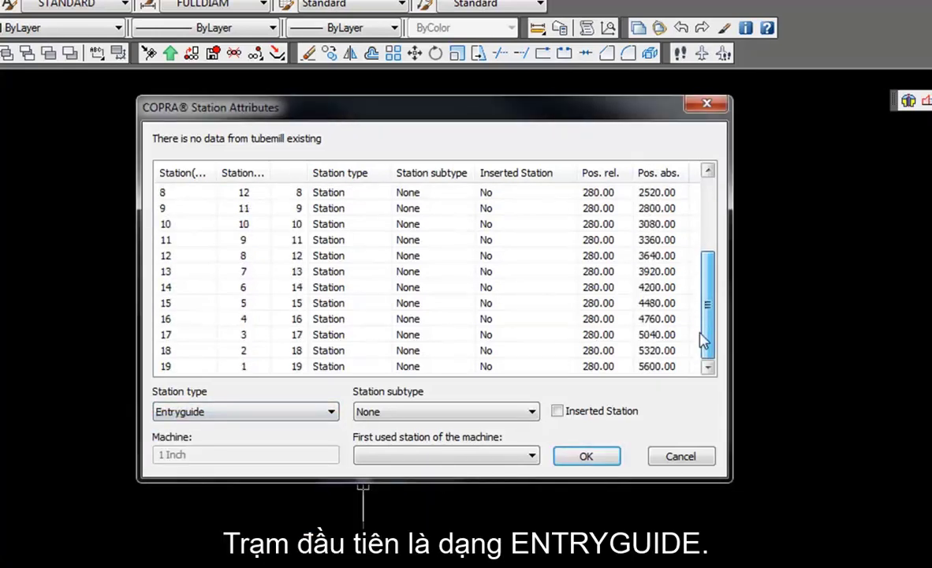
pyautogui.click(354, 367)
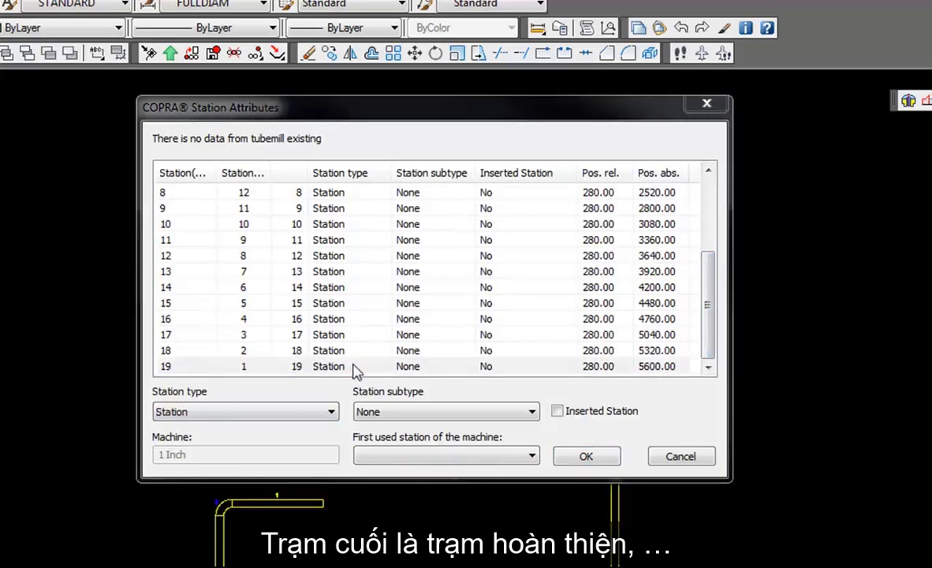
pyautogui.click(308, 410)
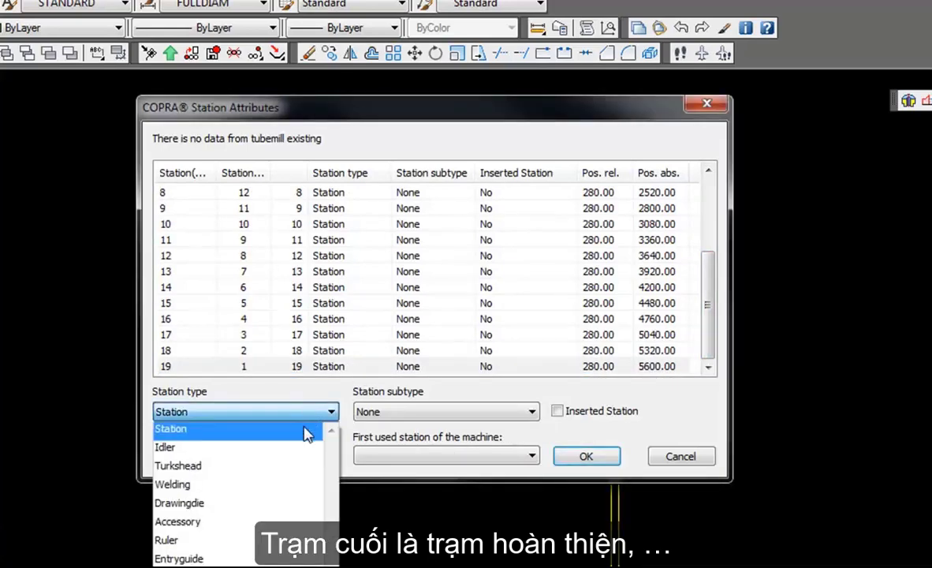
pyautogui.click(411, 418)
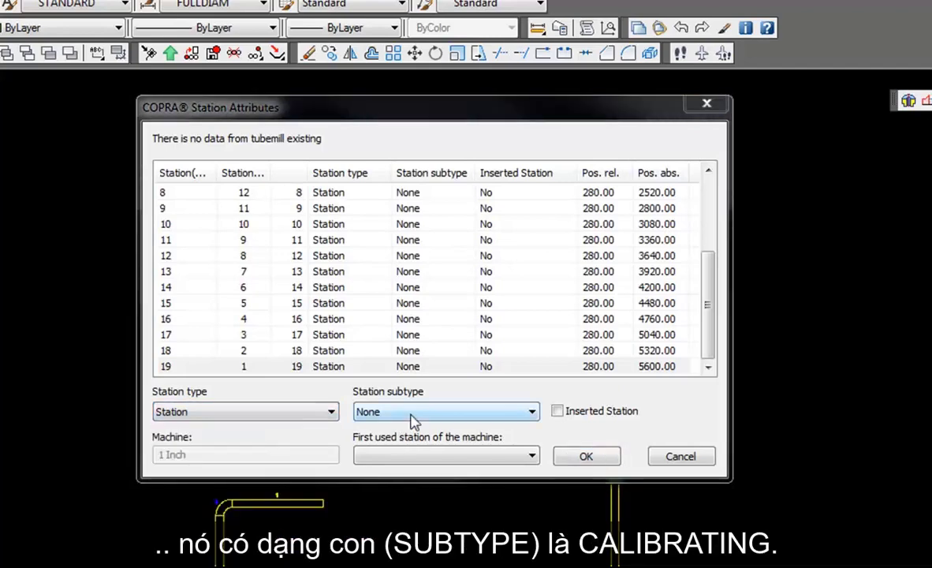
pyautogui.click(411, 418)
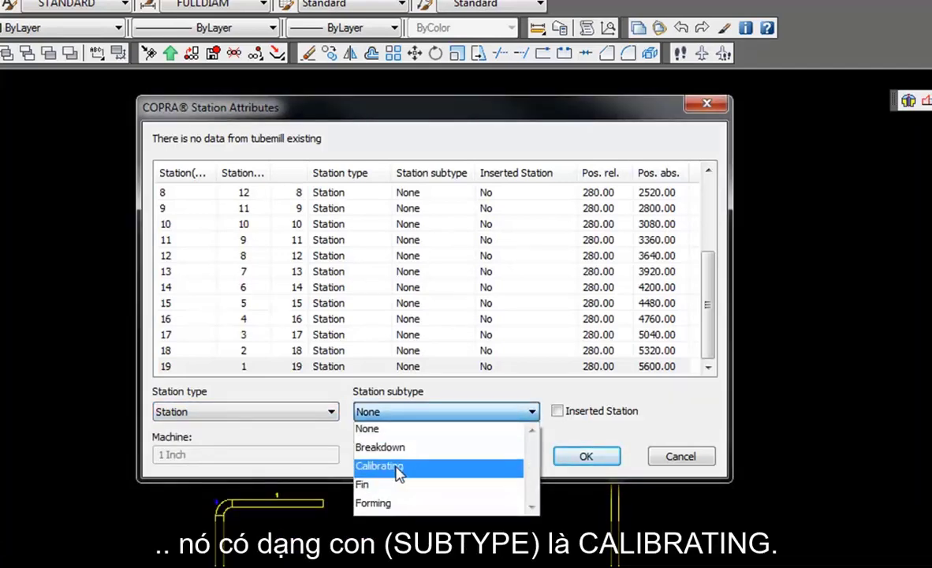
pyautogui.click(397, 470)
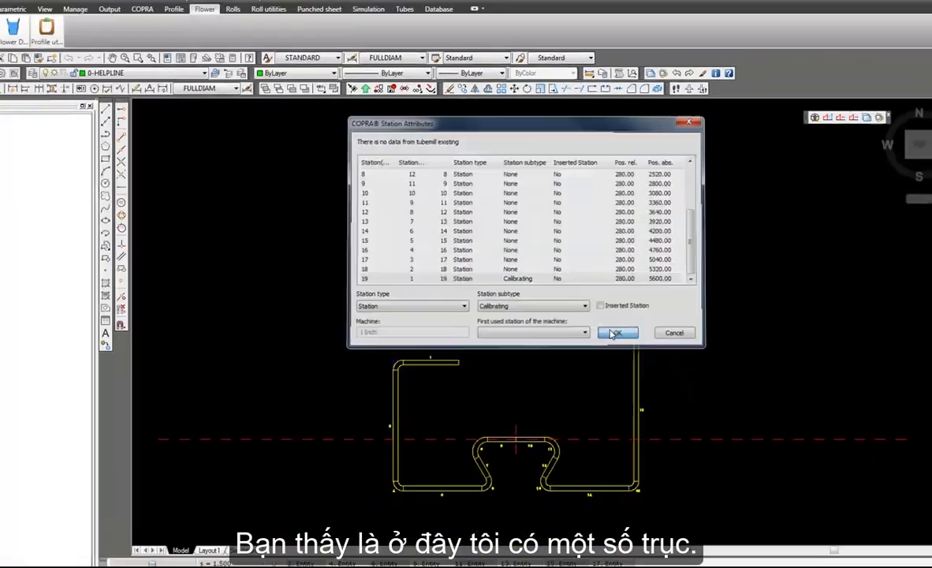
pyautogui.click(587, 447)
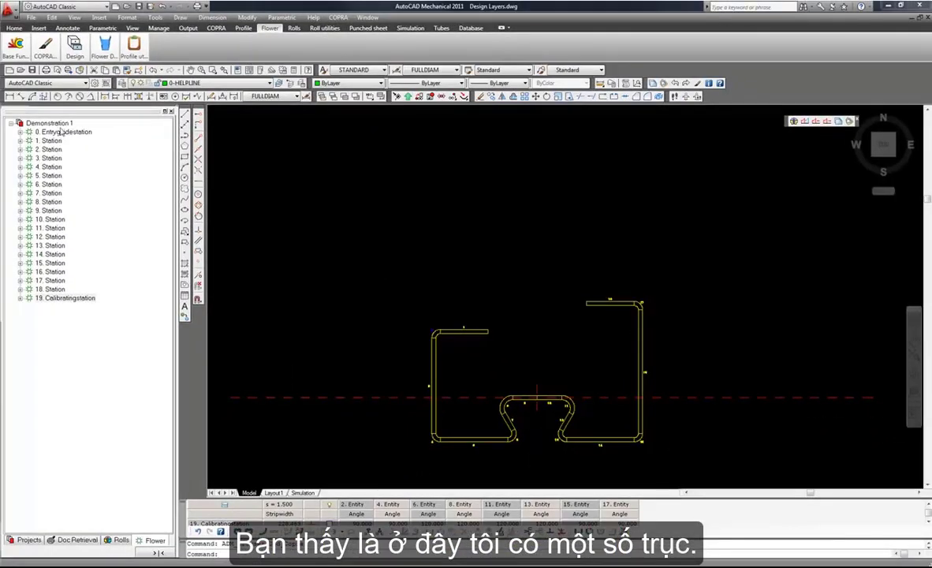
# Activate the COPRA 3D-mode for the flower design.
pyautogui.scroll(2, 352, 298)
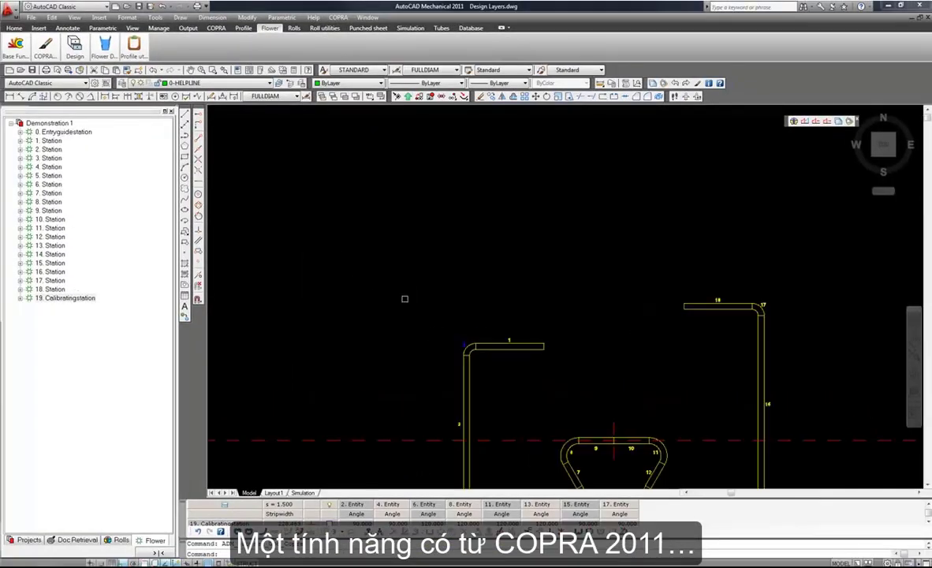
pyautogui.scroll(-2, 404, 298)
pyautogui.moveTo(432, 348)
pyautogui.mouseDown(button='middle')
pyautogui.moveTo(421, 277)
pyautogui.moveTo(375, 256)
pyautogui.mouseUp(button='middle')
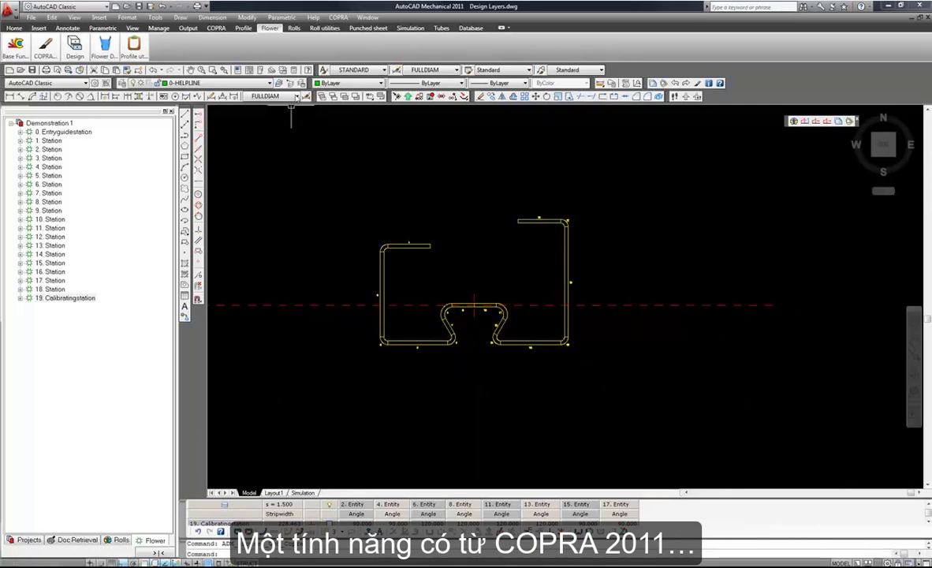
pyautogui.click(215, 28)
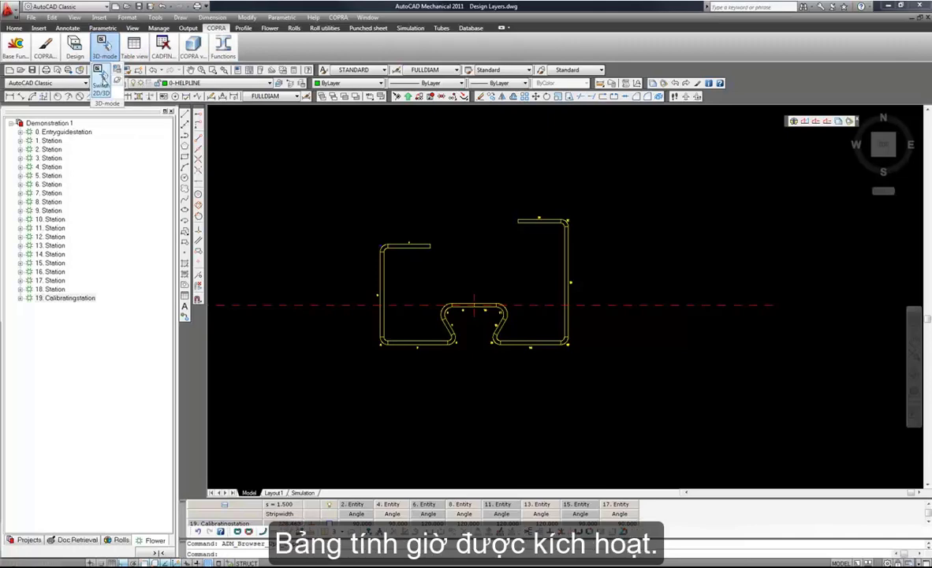
pyautogui.click(99, 72)
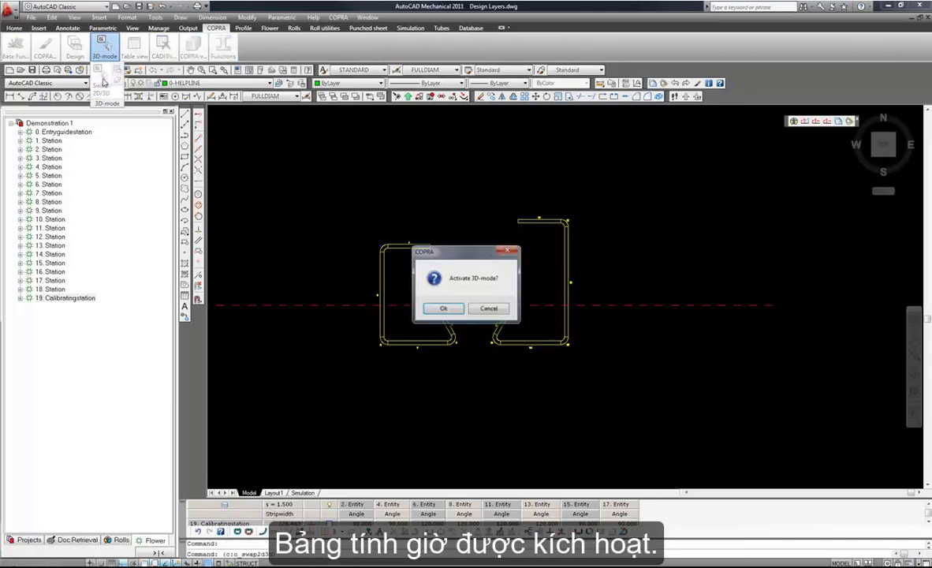
pyautogui.click(442, 309)
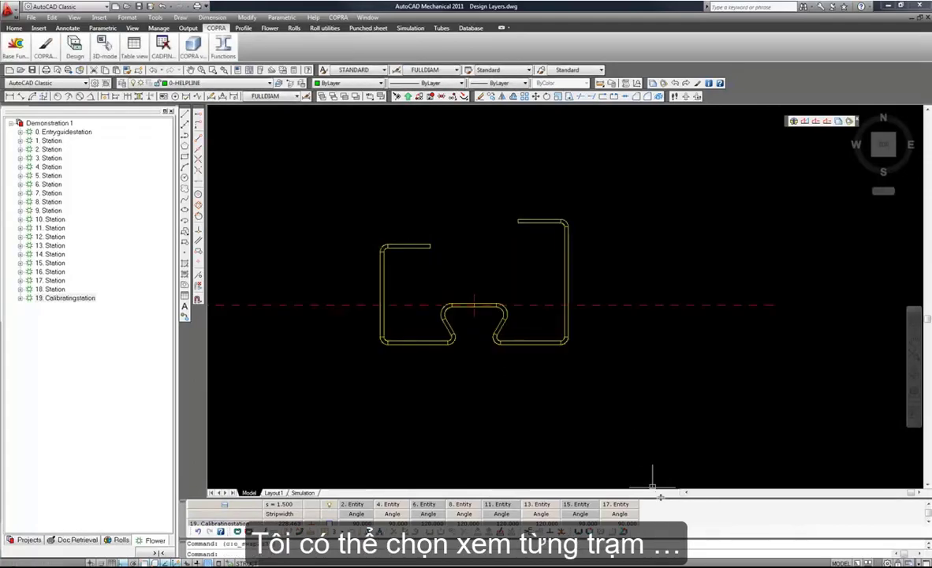
# Enlarge the flower spreadsheet, display stations 19 to 15 together in the drawing, and clear that selection.
pyautogui.moveTo(660, 495); pyautogui.dragTo(664, 356)
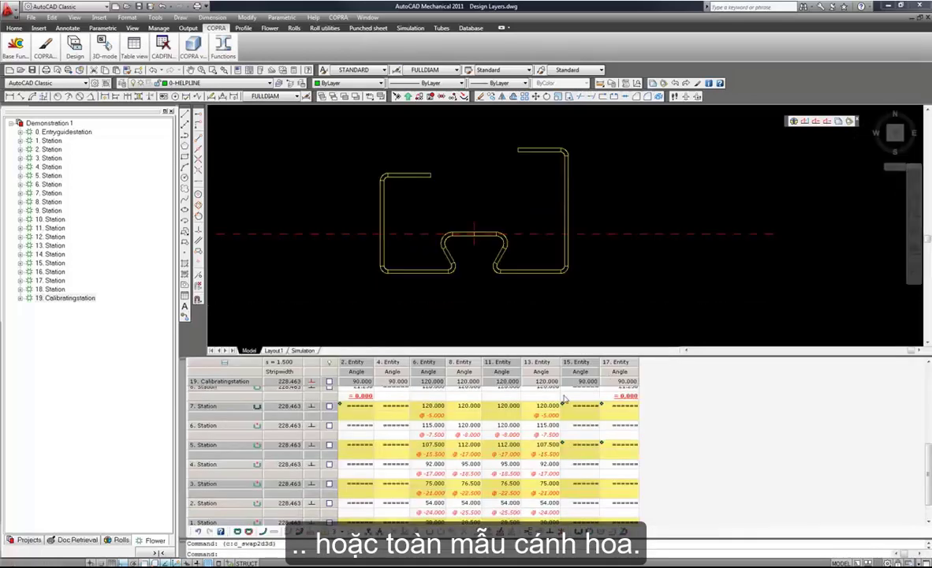
pyautogui.scroll(8, 928, 468)
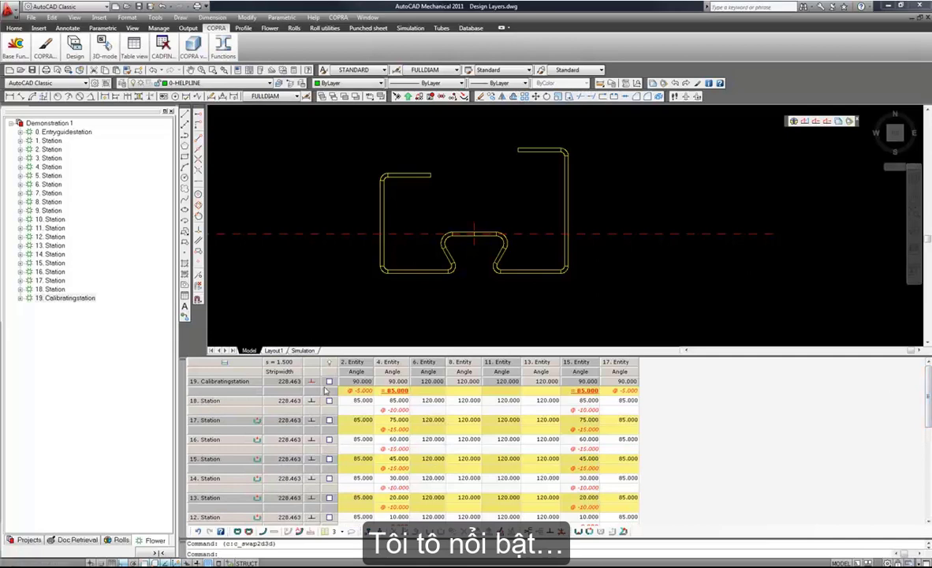
pyautogui.moveTo(330, 406); pyautogui.dragTo(333, 473)
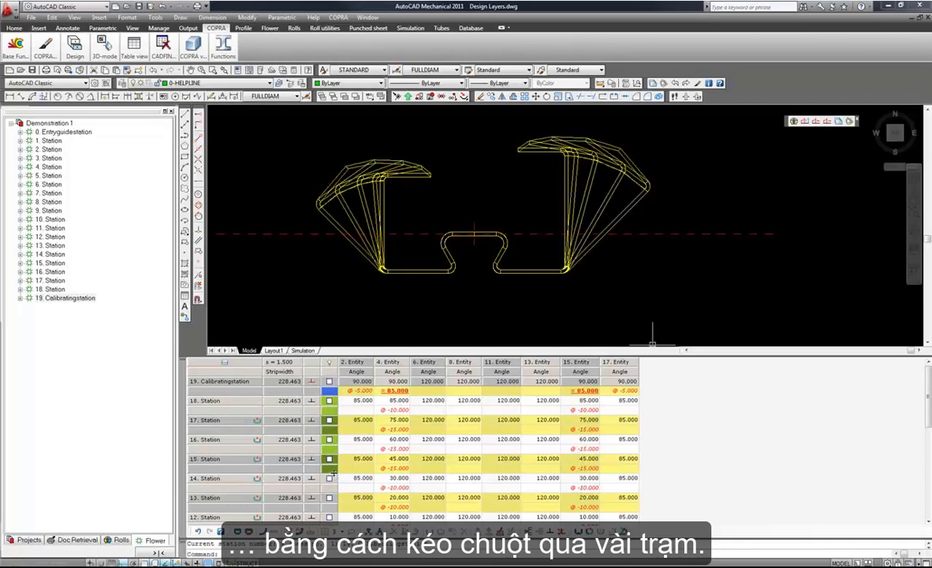
pyautogui.click(329, 471)
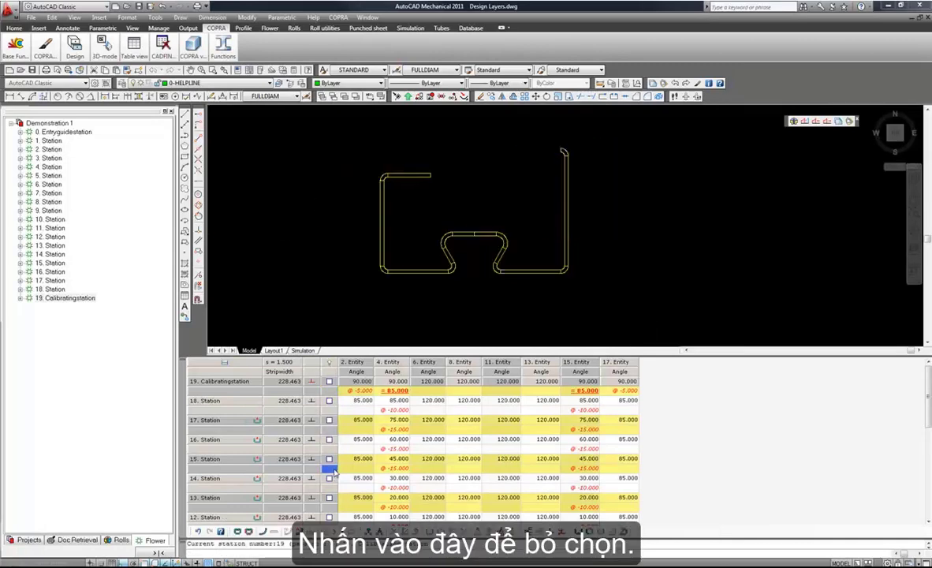
# Select all stations in the flower spreadsheet so the complete 3D flower is drawn.
pyautogui.click(330, 364)
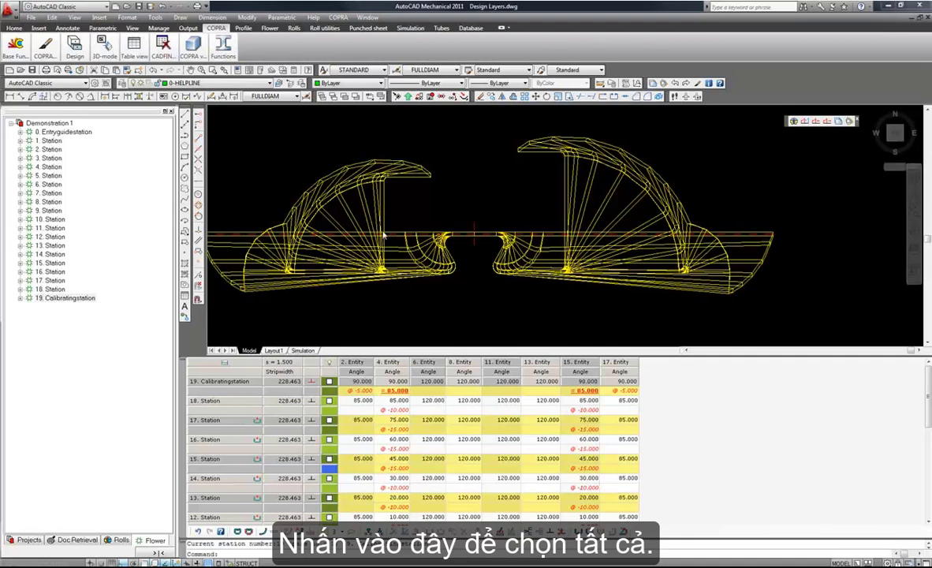
pyautogui.moveTo(403, 285); pyautogui.dragTo(451, 273, button='middle')
pyautogui.scroll(-3, 443, 281)
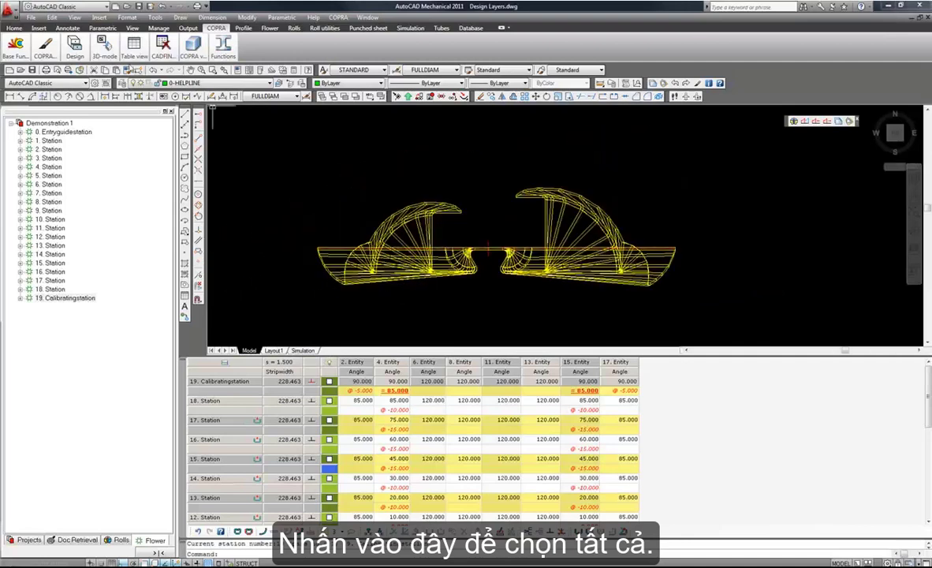
# Shade the complete 3D flower with the Realistic visual style.
pyautogui.click(109, 41)
pyautogui.click(193, 49)
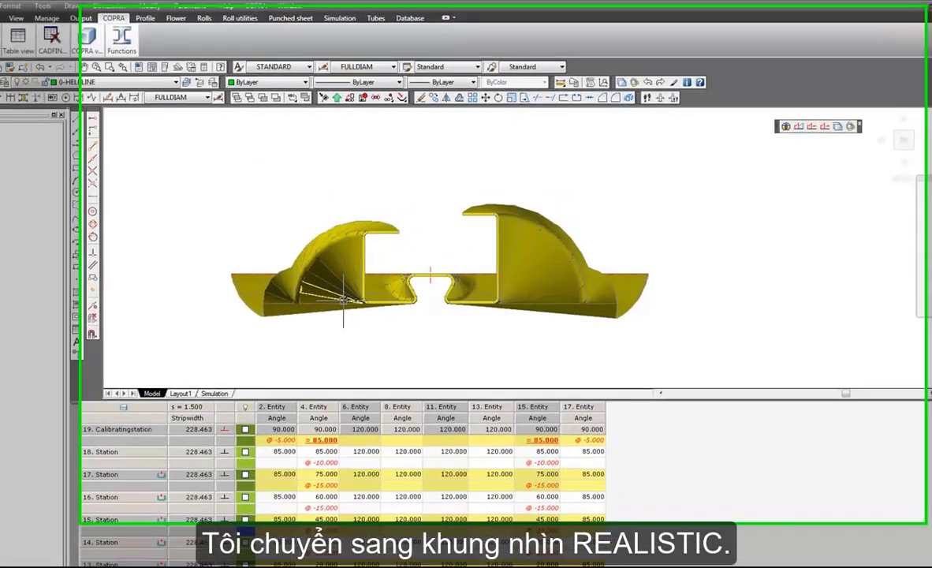
pyautogui.scroll(2, 475, 329)
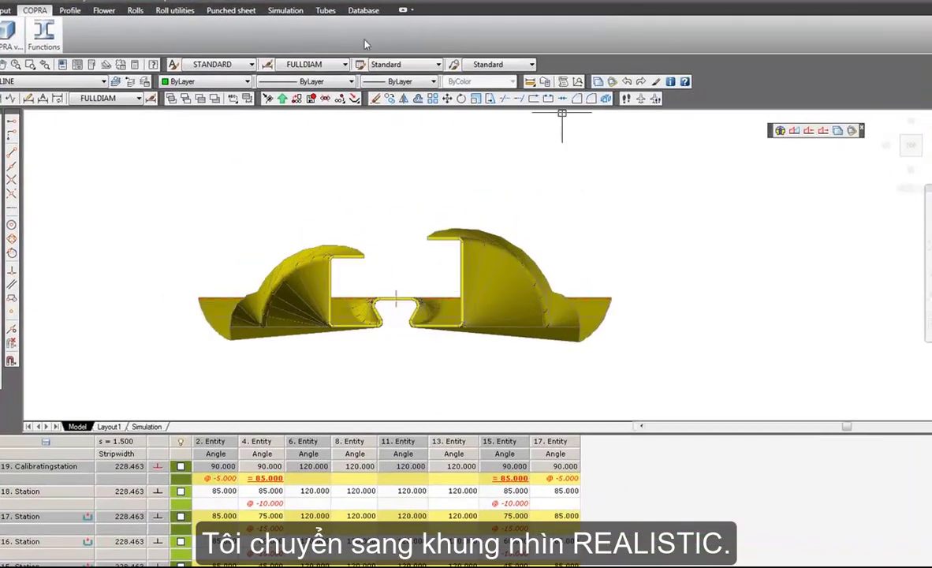
# Examine the material flow along the shaded 3D flower from several directions, both close up and over its whole length.
pyautogui.click(2, 134)
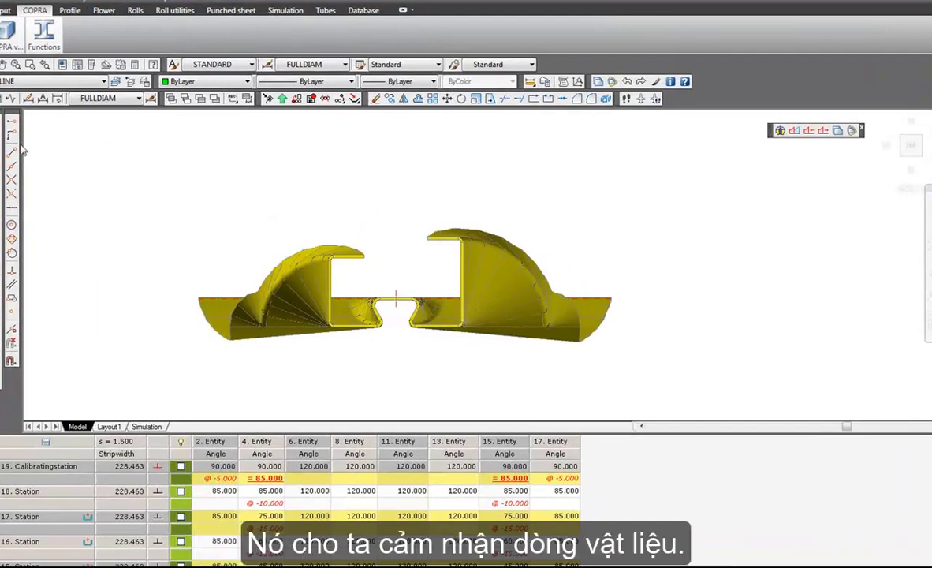
pyautogui.moveTo(359, 265); pyautogui.dragTo(470, 216)
pyautogui.moveTo(484, 142); pyautogui.dragTo(454, 238)
pyautogui.moveTo(579, 324); pyautogui.dragTo(442, 320)
pyautogui.scroll(5, 453, 325)
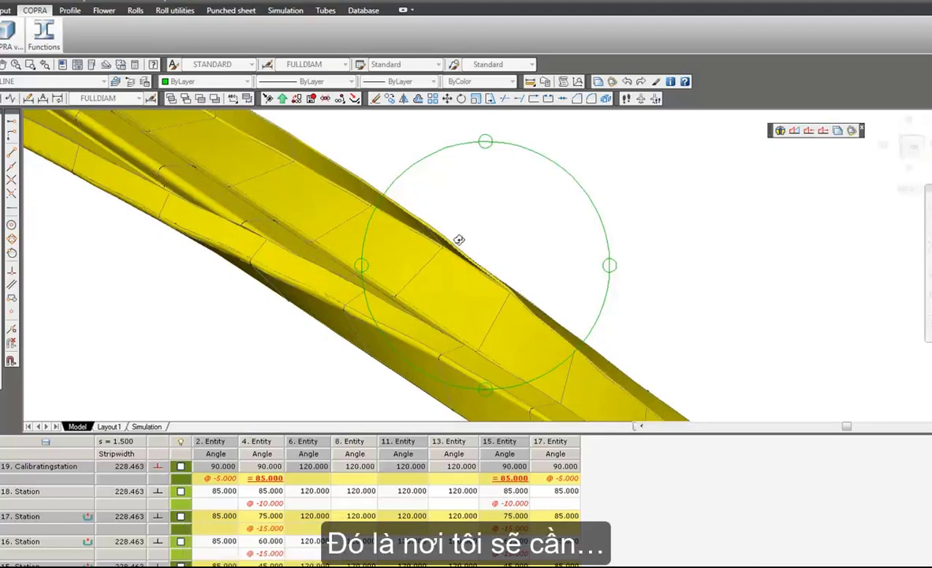
pyautogui.moveTo(501, 268); pyautogui.dragTo(508, 266)
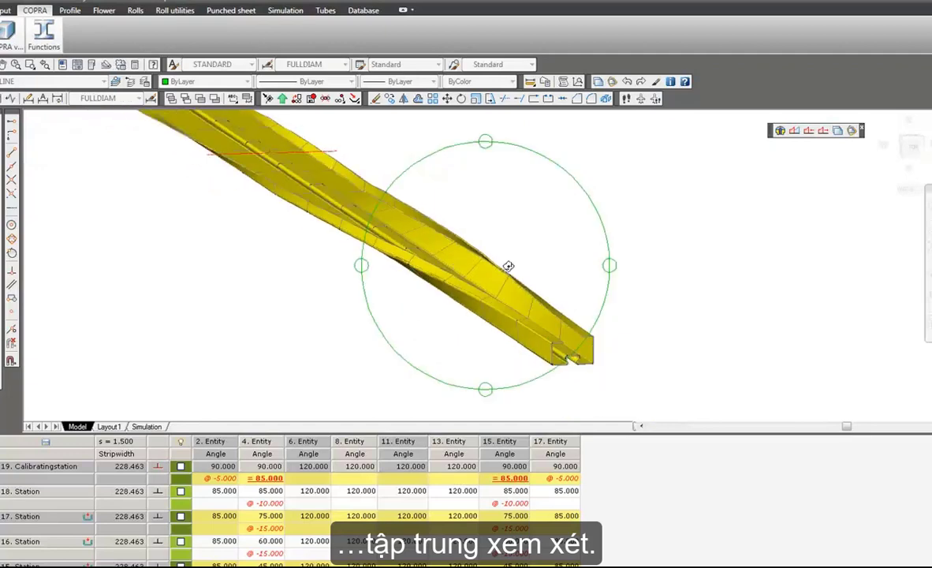
pyautogui.moveTo(253, 204); pyautogui.dragTo(441, 288)
pyautogui.moveTo(613, 264); pyautogui.dragTo(594, 266)
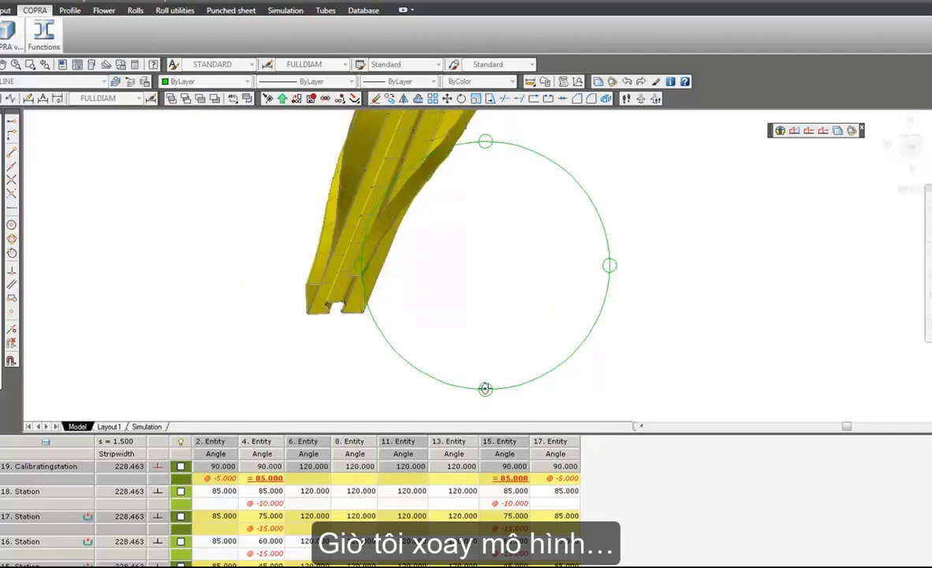
pyautogui.moveTo(485, 388); pyautogui.dragTo(426, 323)
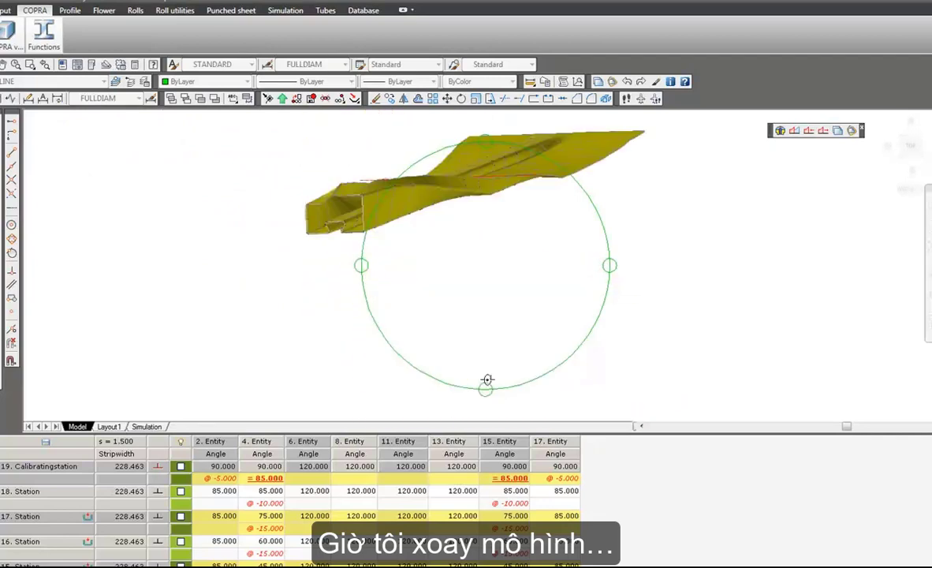
# Orbit the shaded 3D flower to inspect its finished section end, return to the top view, and examine the cross-section close up.
pyautogui.moveTo(311, 264); pyautogui.dragTo(429, 267)
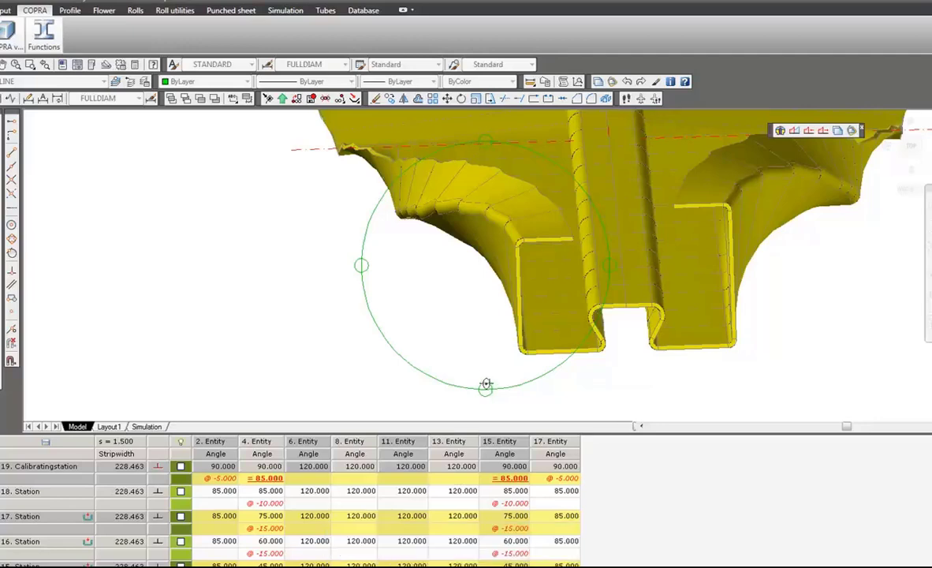
pyautogui.moveTo(486, 386); pyautogui.dragTo(486, 386)
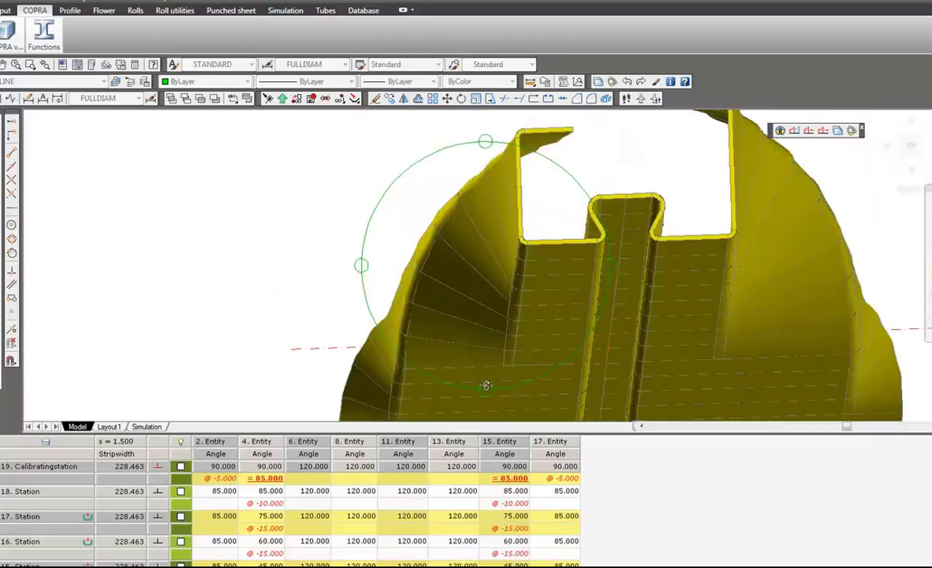
pyautogui.press('Escape')
pyautogui.click(911, 145)
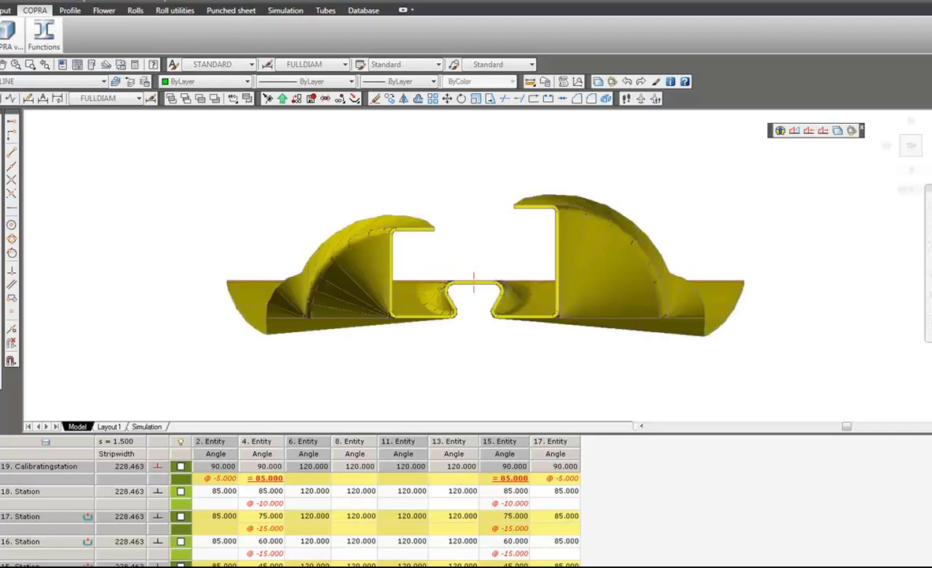
pyautogui.scroll(3, 487, 265)
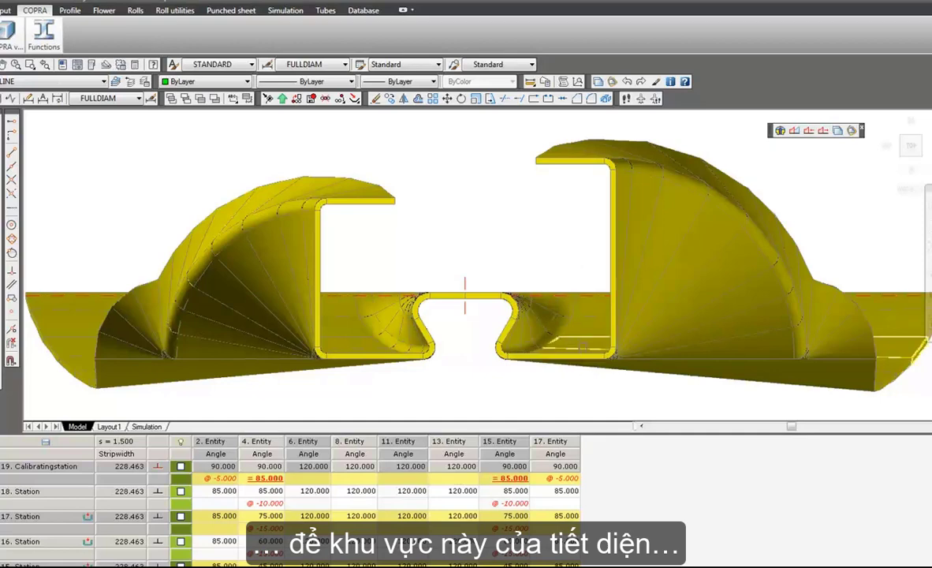
pyautogui.moveTo(539, 355)
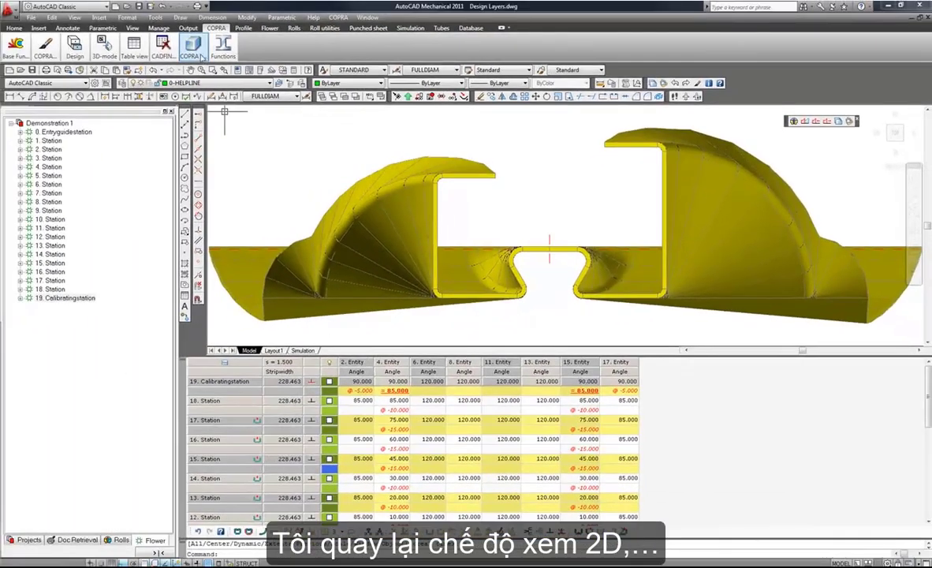
# Return the flower to wireframe display and activate 2D mode.
pyautogui.click(110, 39)
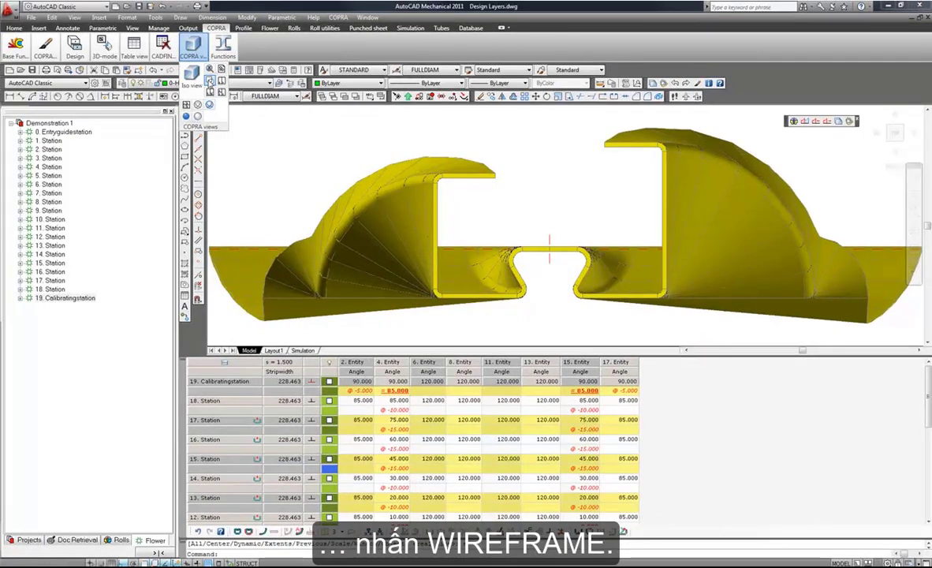
pyautogui.click(210, 82)
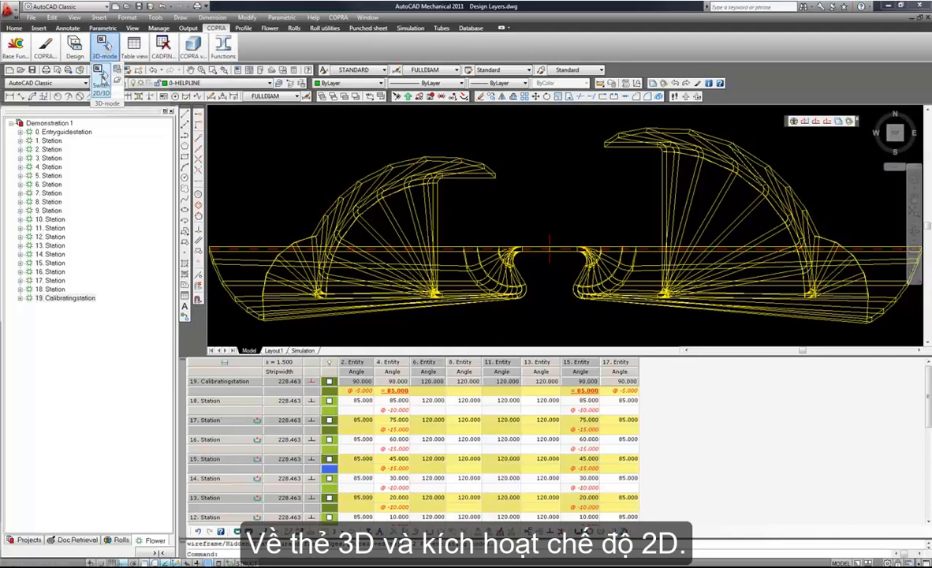
pyautogui.click(114, 75)
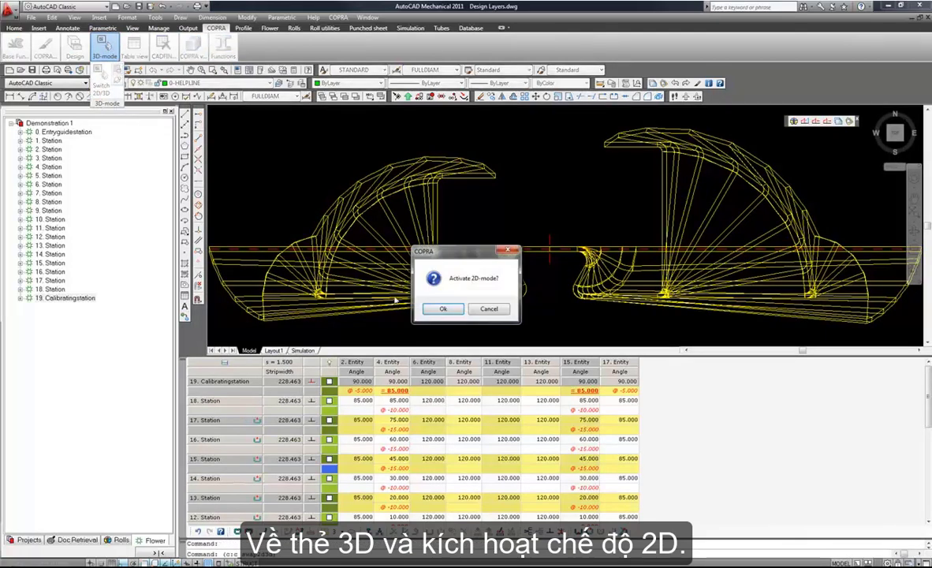
pyautogui.click(431, 308)
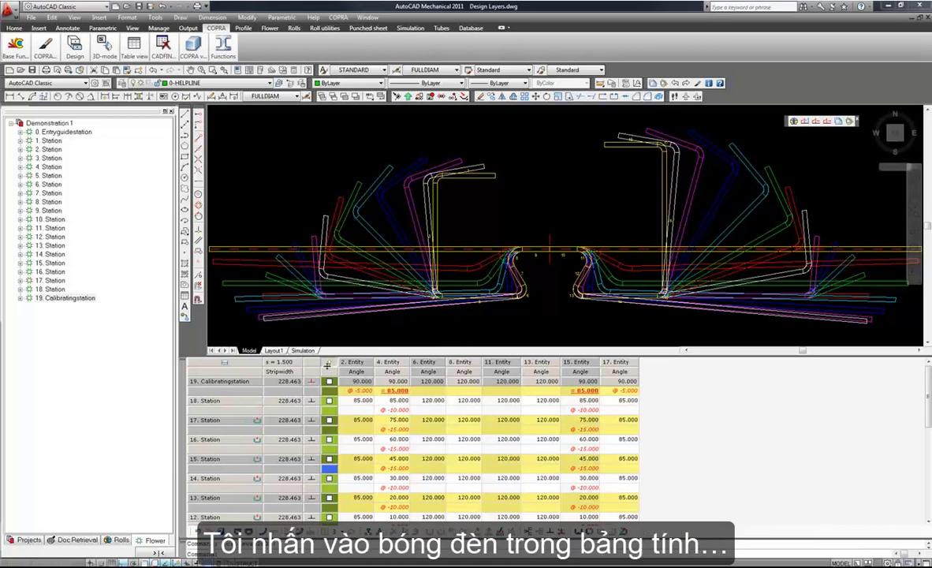
# Clear the selection of all stations in the flower spreadsheet and display station 13 temporarily with the calibrating station.
pyautogui.click(329, 363)
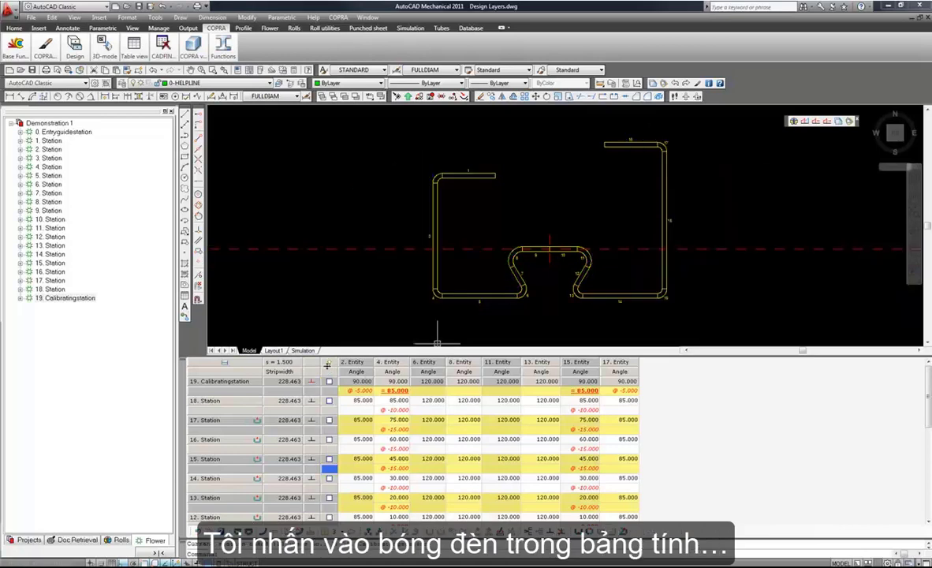
pyautogui.click(334, 487)
pyautogui.click(330, 505)
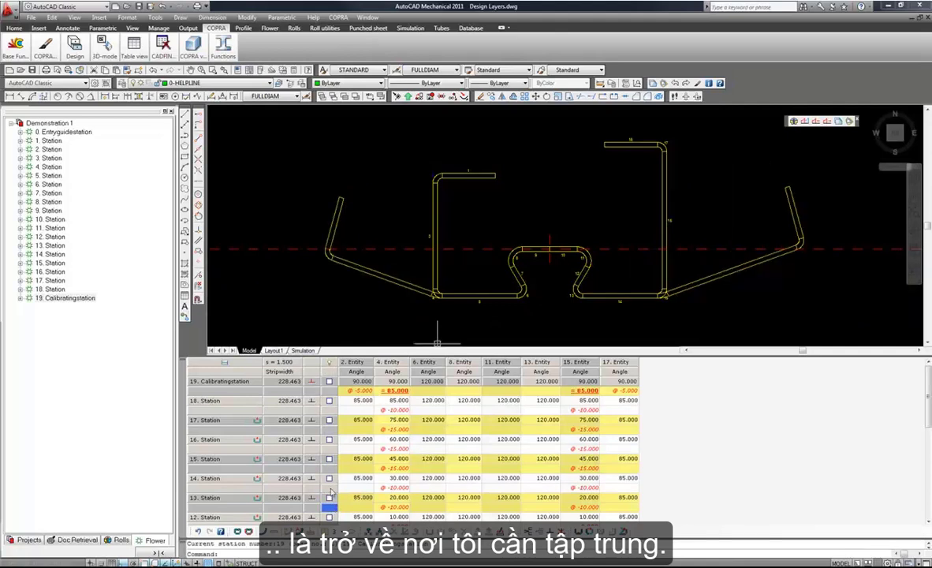
# Activate stations 12 and 11 permanently in the drawing and remove the temporary display of station 13.
pyautogui.scroll(-1, 344, 464)
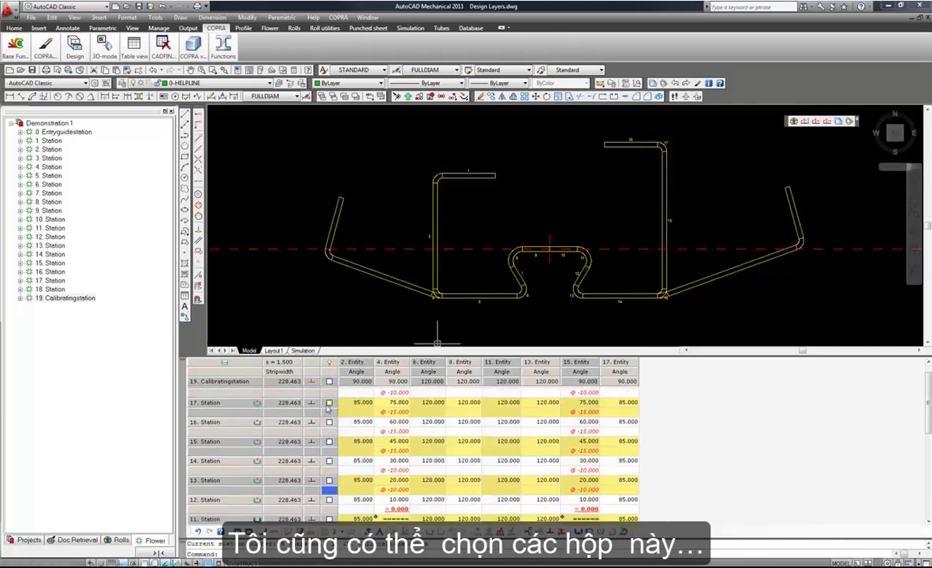
pyautogui.scroll(-4, 337, 461)
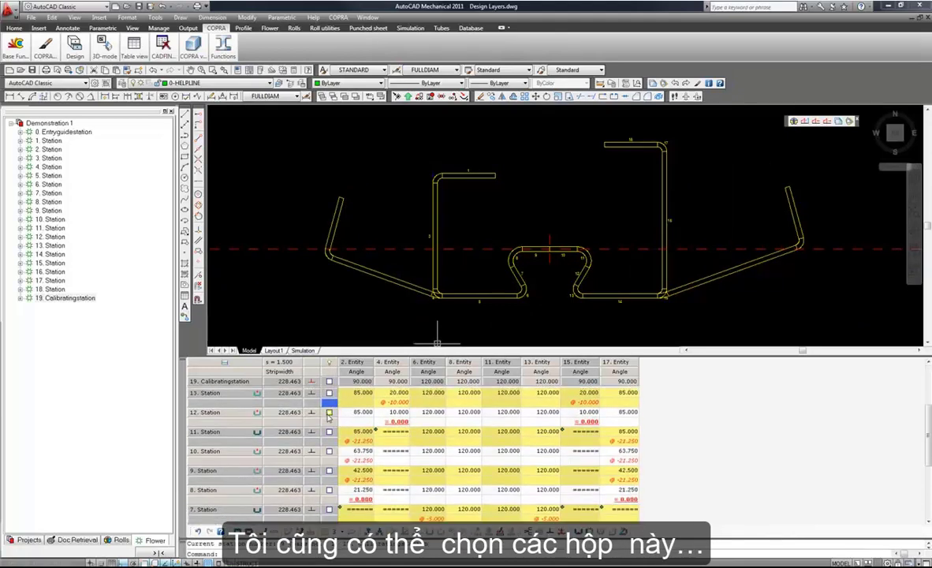
pyautogui.click(329, 431)
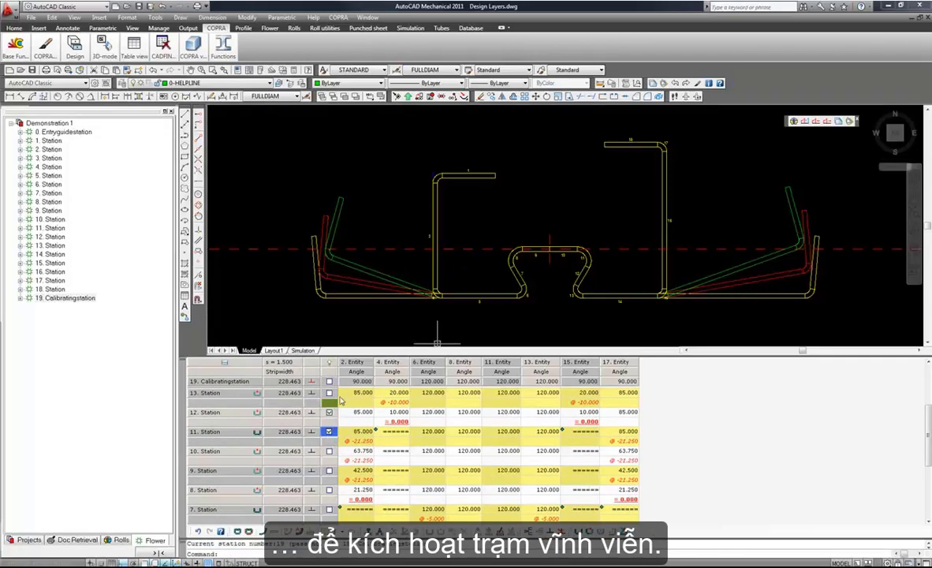
pyautogui.click(335, 401)
pyautogui.scroll(2, 347, 410)
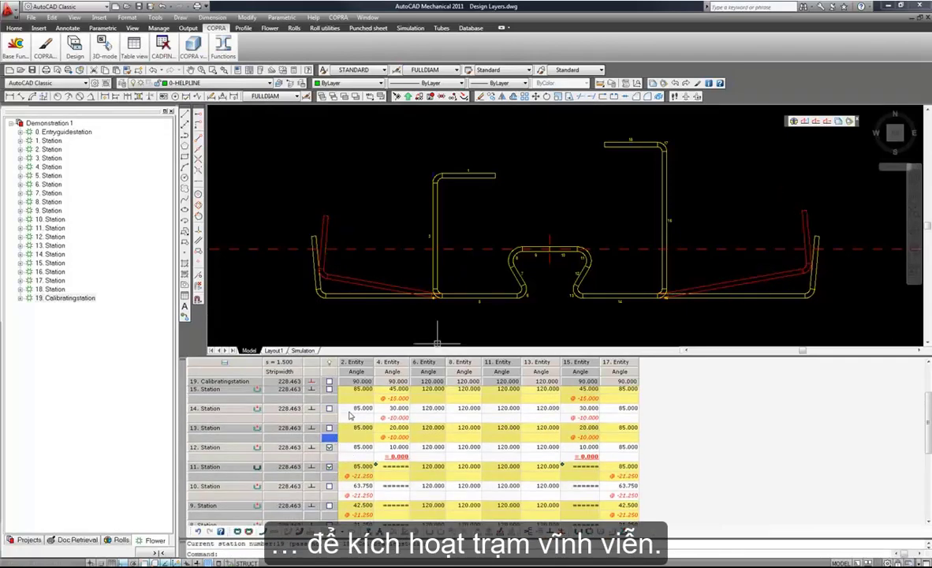
pyautogui.scroll(3, 350, 415)
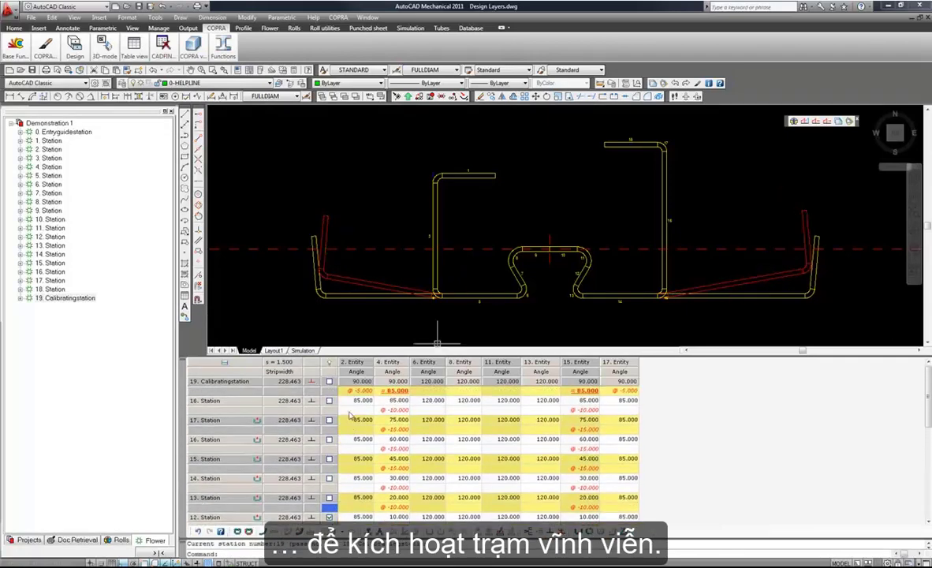
# Step through the stations from 18 down to 8, comparing each cross-section with the permanently displayed stations 12 and 11.
pyautogui.click(430, 402)
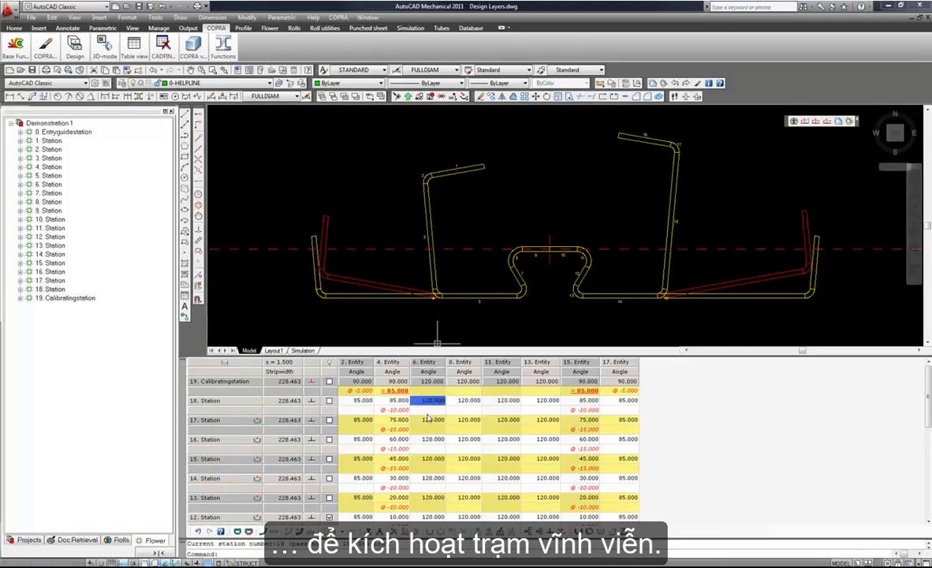
pyautogui.press('Down')
pyautogui.press('Down')
pyautogui.press('Down')
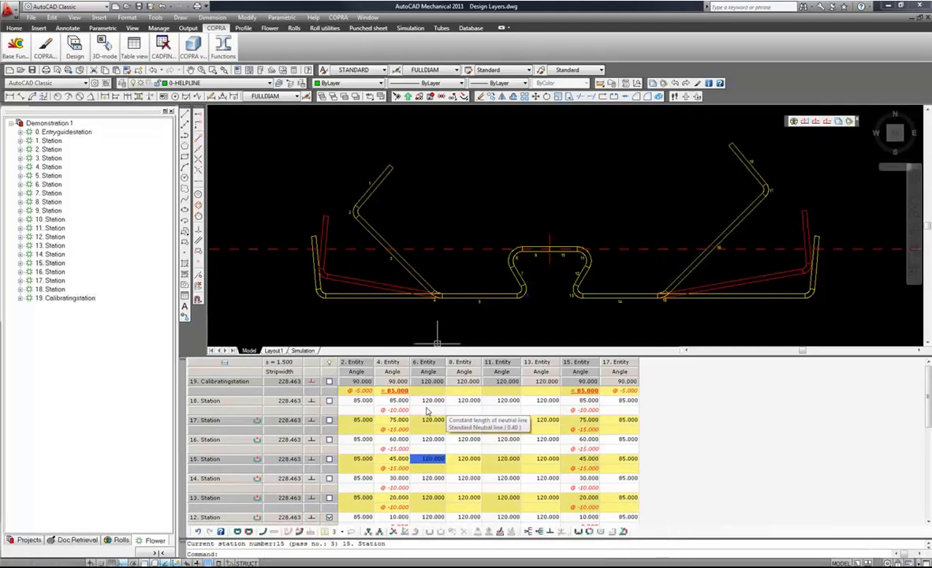
pyautogui.press('Down')
pyautogui.press('Down')
pyautogui.press('Down')
pyautogui.press('Down')
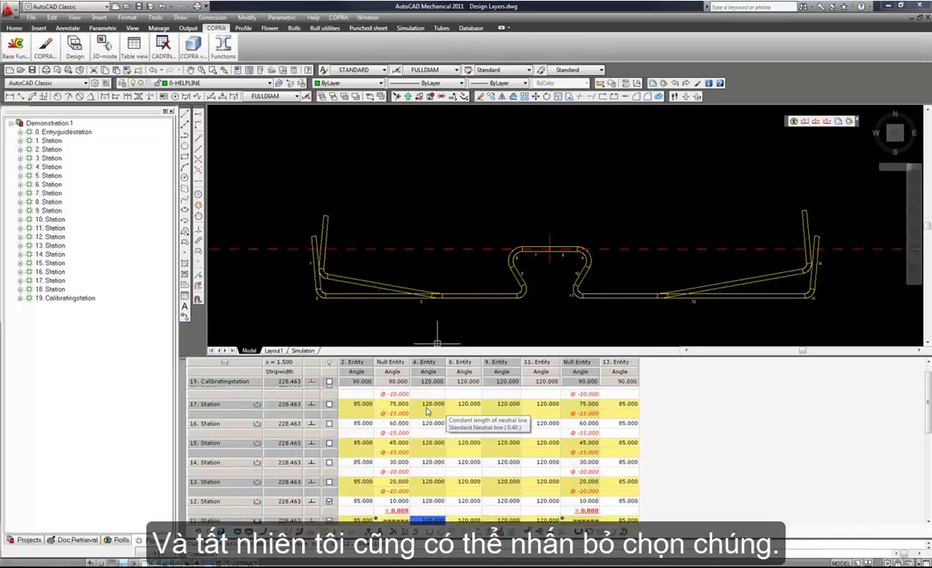
pyautogui.press('Down')
pyautogui.press('Down')
pyautogui.press('Down')
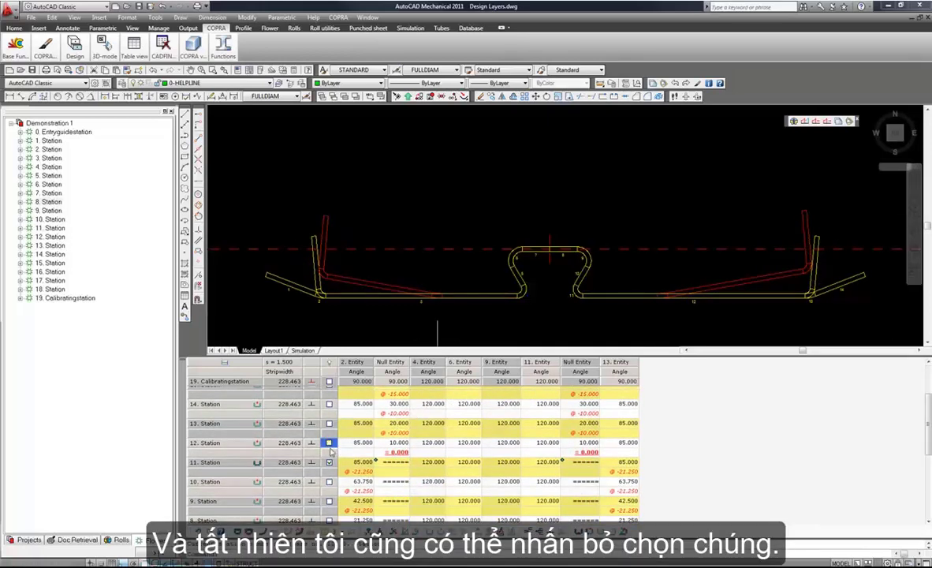
# Deactivate the permanent display of stations 12 and 11 in the flower spreadsheet.
pyautogui.click(329, 462)
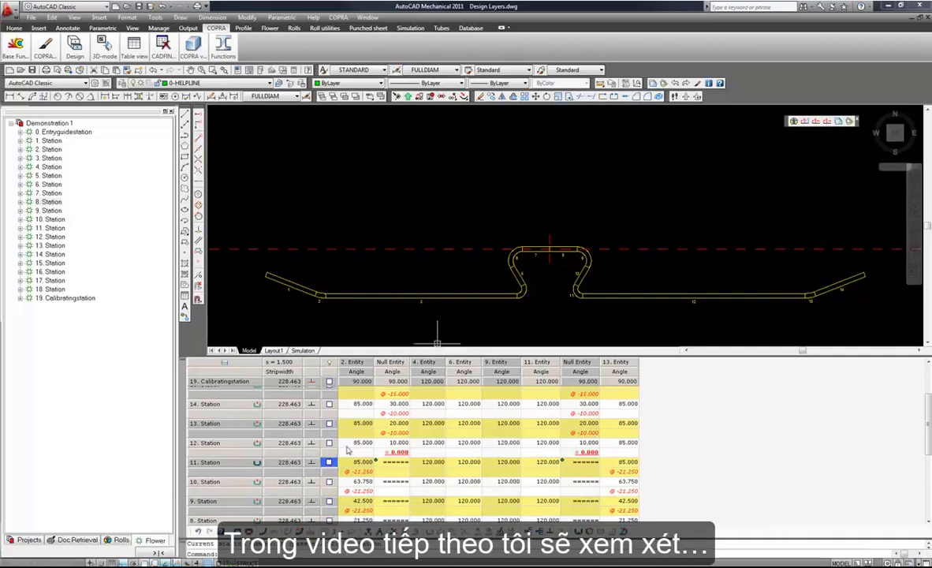